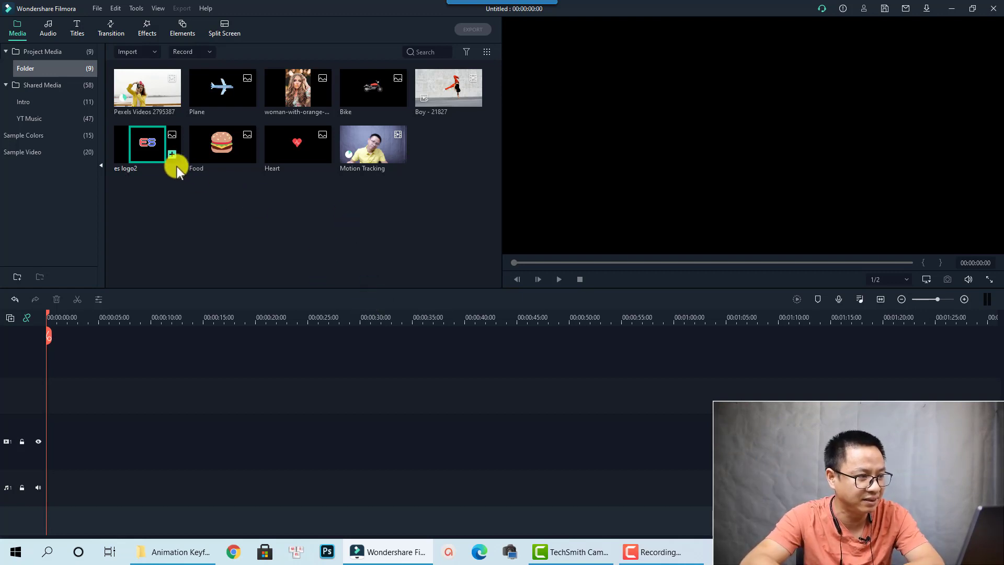
- Place the es logo2 image at the start of video track 2 and scale it down around the preview's centre
{"action": "left_click_drag", "start_coordinate": [148, 148], "coordinate": [50, 400]}
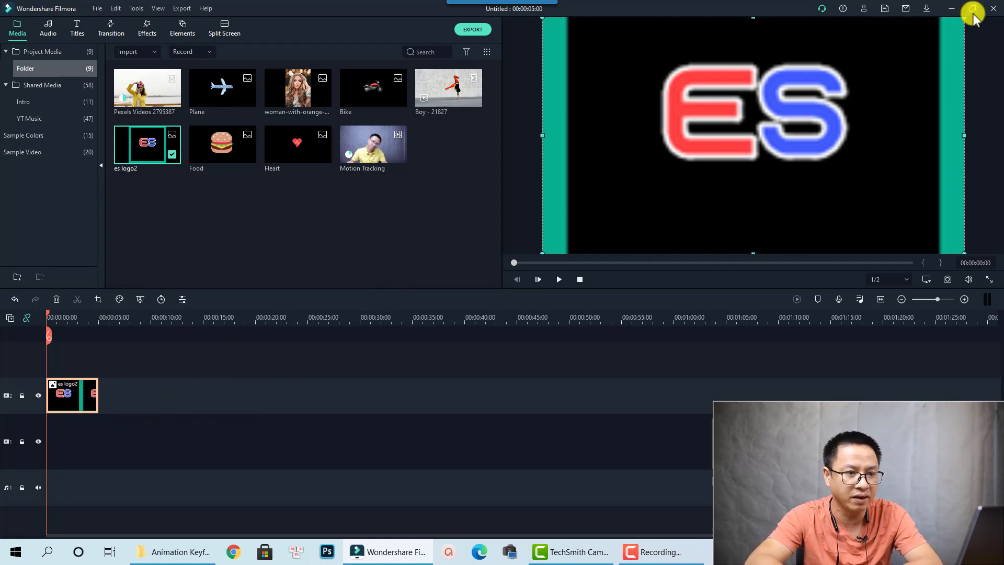
{"action": "left_click_drag", "start_coordinate": [964, 18], "coordinate": [755, 143]}
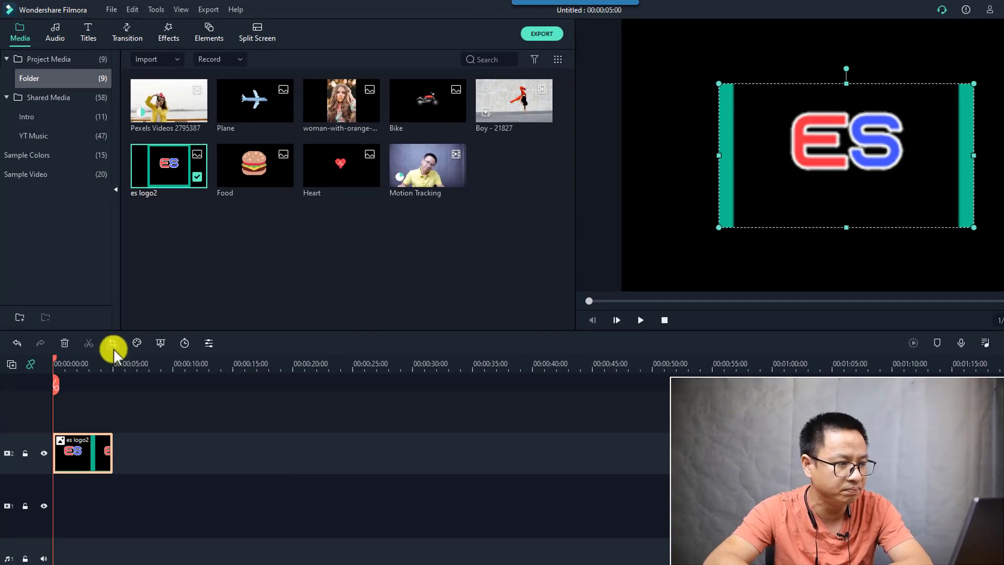
- Extend the crop area of the es logo2 clip to cover the whole square image, including its green border
{"action": "left_click", "coordinate": [112, 344]}
{"action": "left_click_drag", "start_coordinate": [547, 262], "coordinate": [554, 203]}
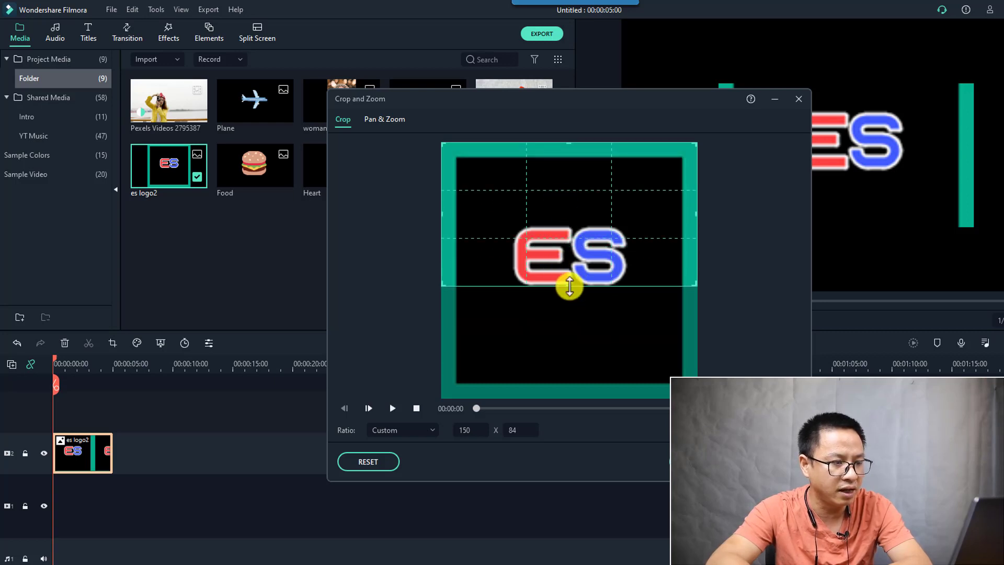
{"action": "left_click_drag", "start_coordinate": [570, 287], "coordinate": [579, 404]}
{"action": "left_click", "coordinate": [665, 452]}
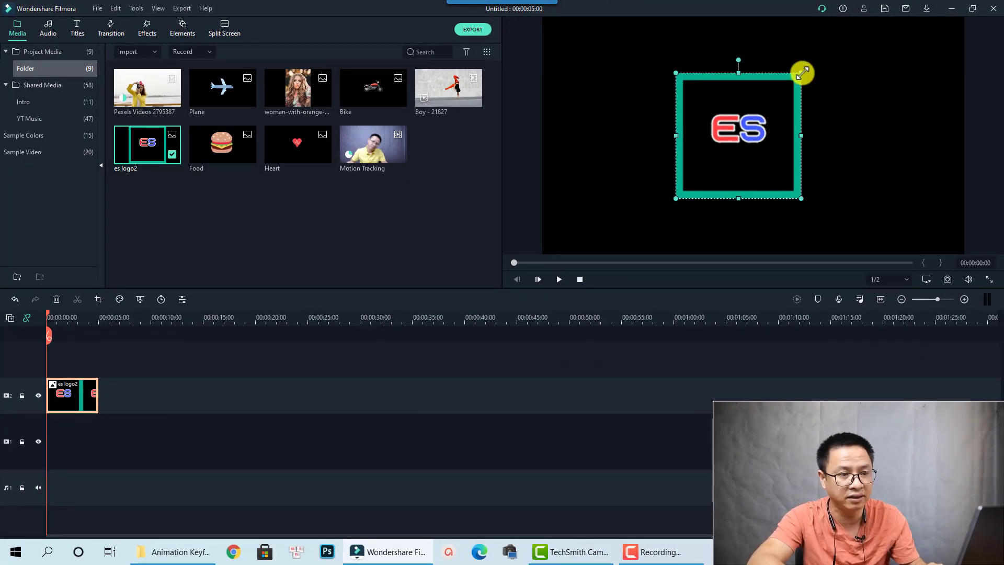
- Shrink the logo to a small square and place it near the centre of the frame
{"action": "left_click_drag", "start_coordinate": [800, 73], "coordinate": [754, 141]}
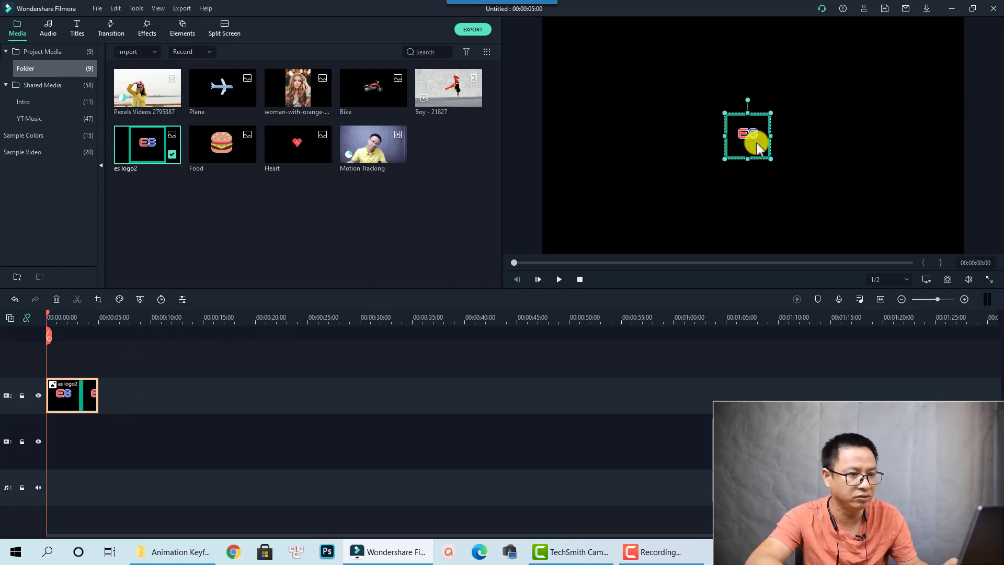
{"action": "left_click_drag", "start_coordinate": [753, 141], "coordinate": [750, 148]}
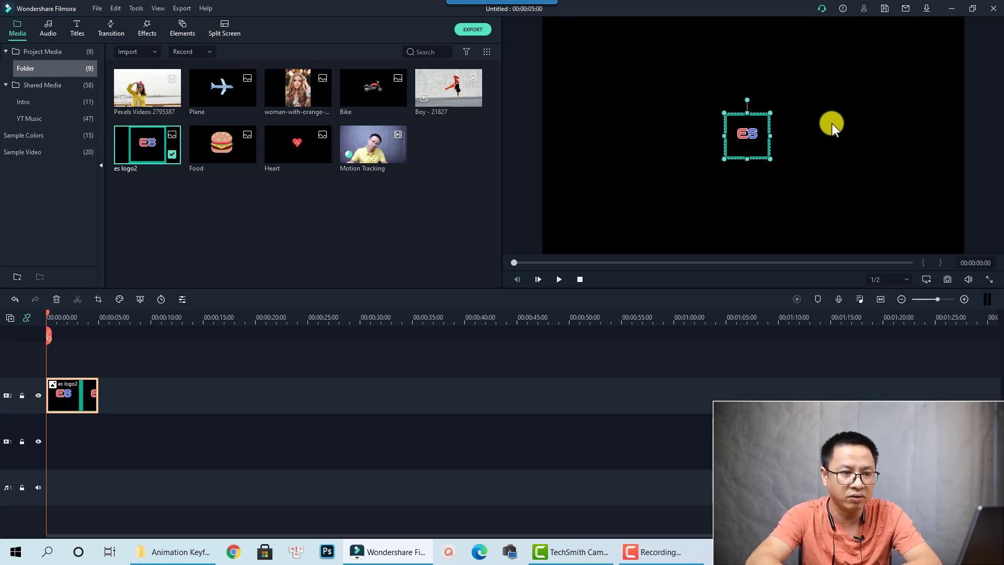
- Set the preview zoom level to 10% and move the logo horizontally to just outside the frame's left edge
{"action": "left_click", "coordinate": [823, 140]}
{"action": "right_click", "coordinate": [820, 103]}
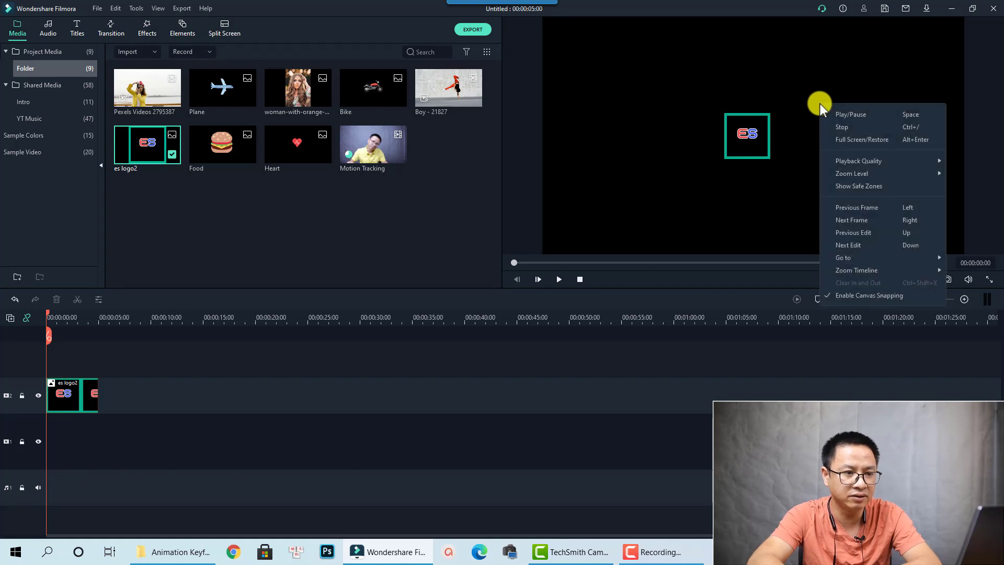
{"action": "mouse_move", "coordinate": [852, 175]}
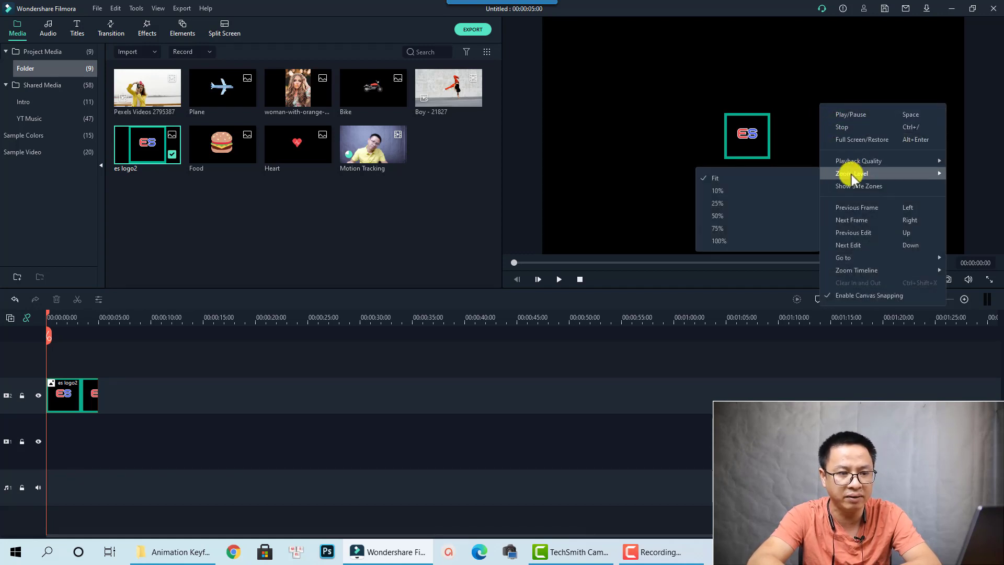
{"action": "left_click", "coordinate": [725, 191]}
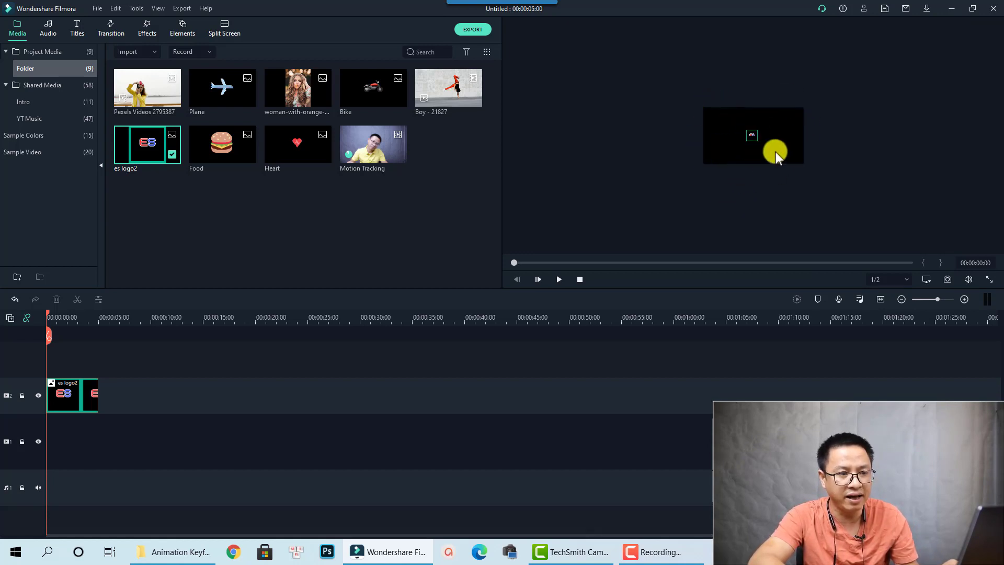
{"action": "left_click", "coordinate": [752, 136]}
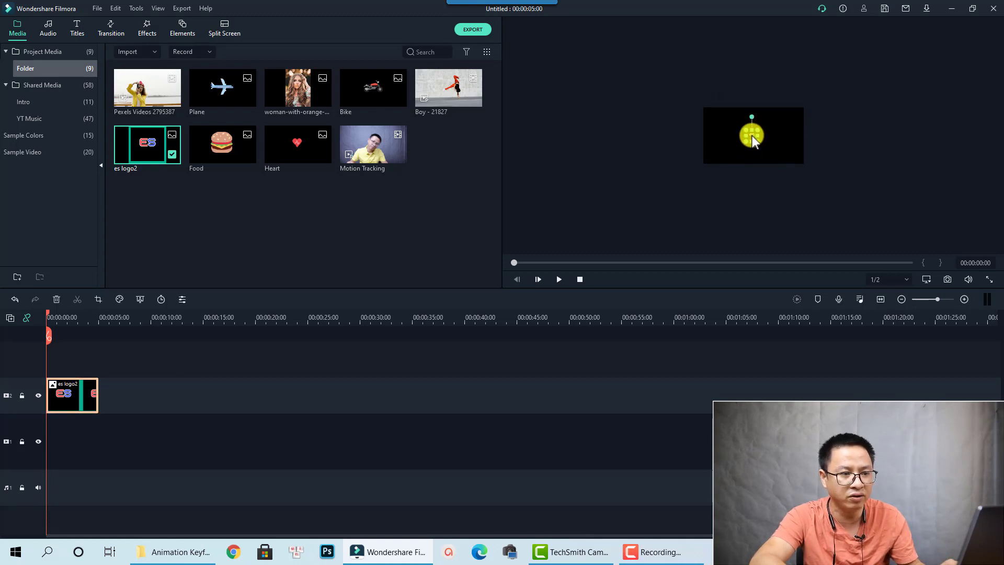
{"action": "left_click_drag", "start_coordinate": [752, 136], "coordinate": [696, 135]}
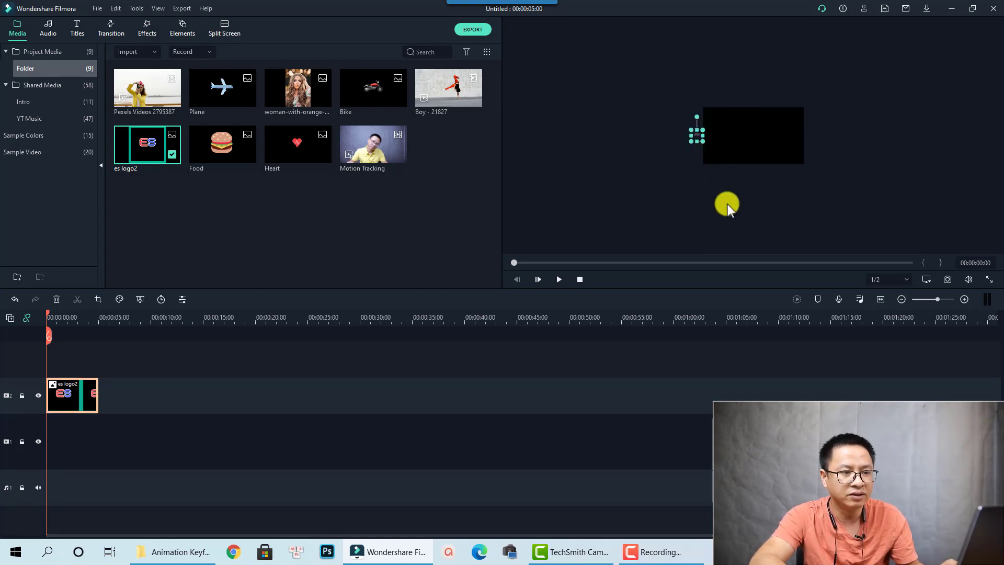
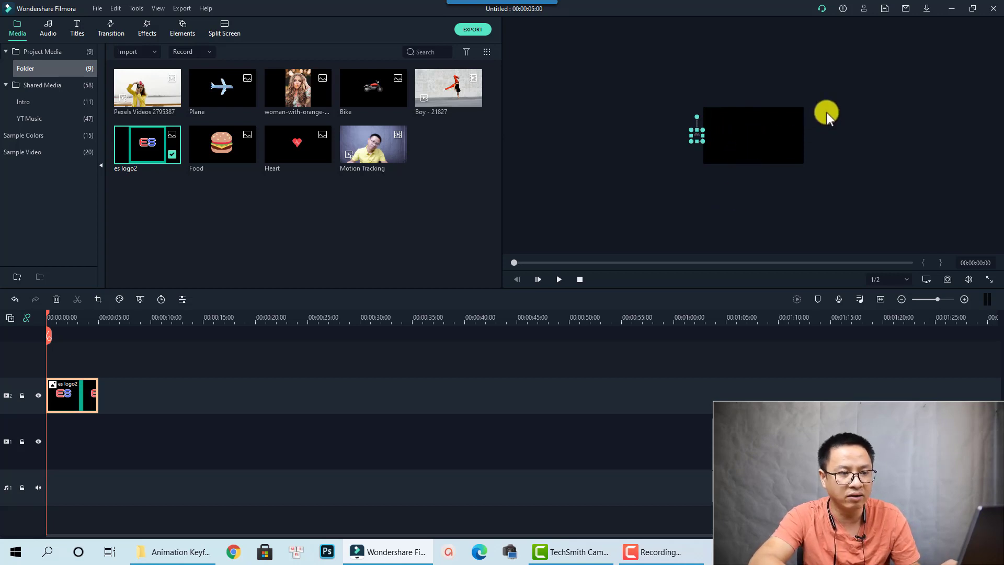
- Set the preview zoom level to 25% and reselect the logo outside the frame
{"action": "right_click", "coordinate": [827, 112]}
{"action": "mouse_move", "coordinate": [858, 183]}
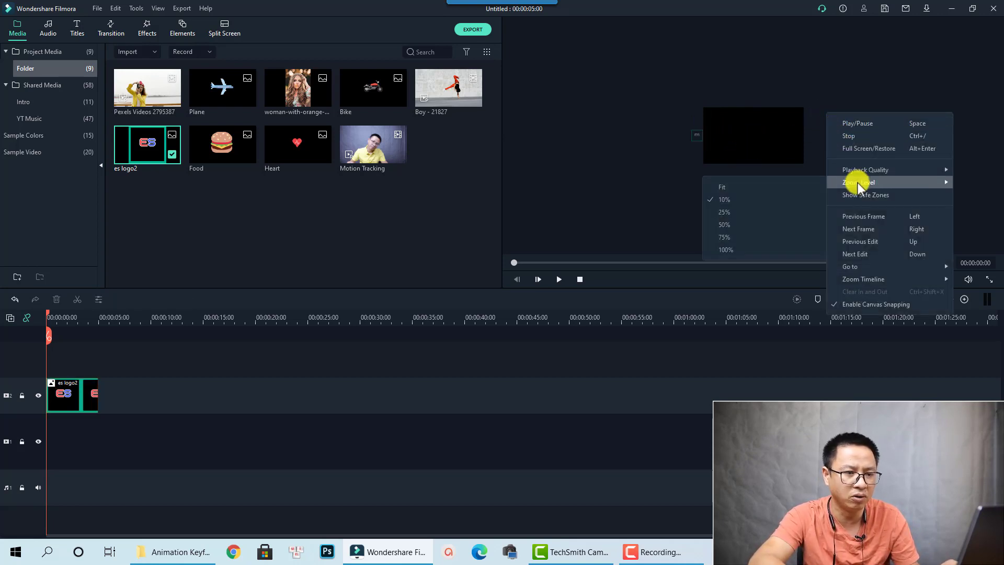
{"action": "left_click", "coordinate": [730, 215]}
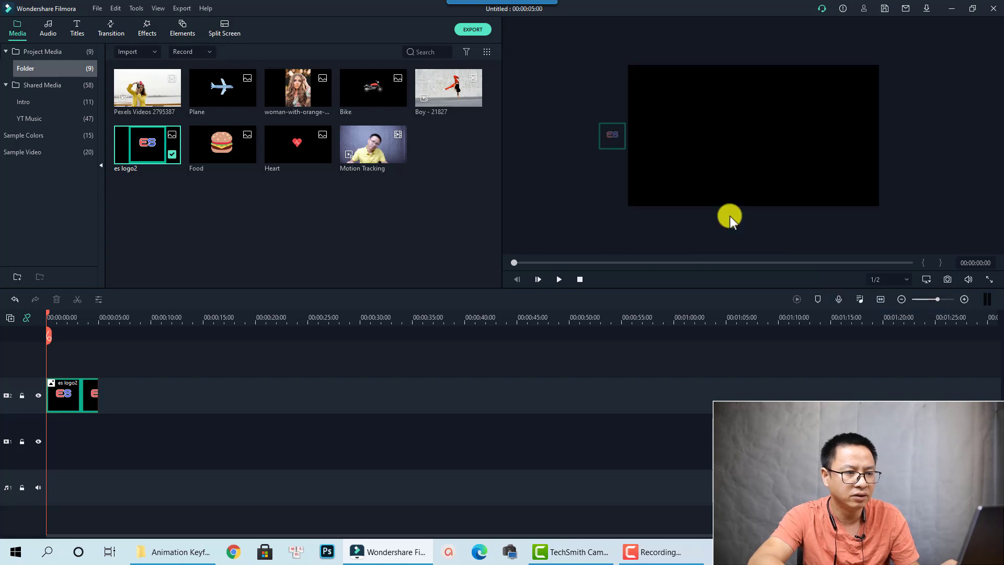
{"action": "left_click", "coordinate": [617, 141]}
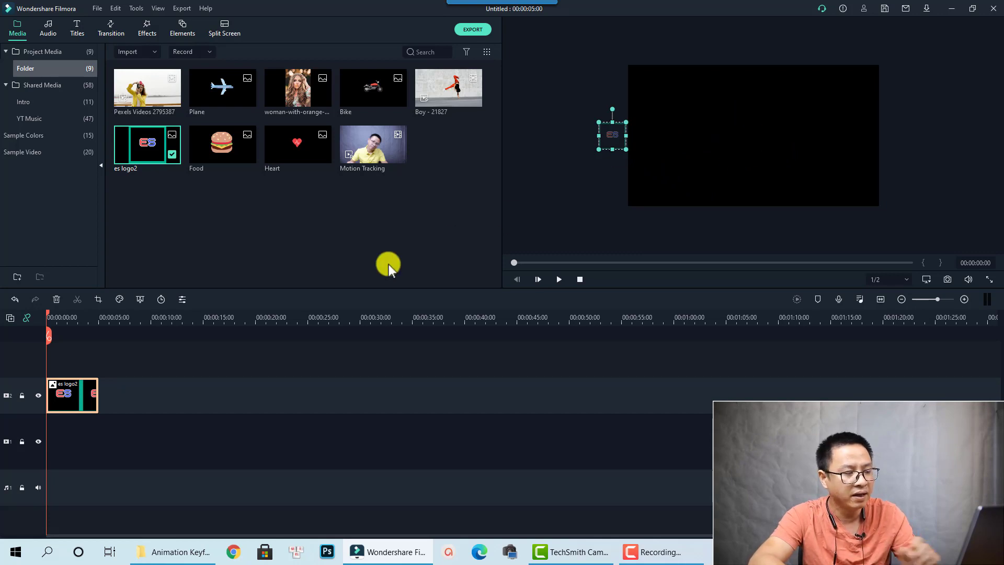
- Open the animation settings of the es logo2 clip on the timeline
{"action": "right_click", "coordinate": [65, 393]}
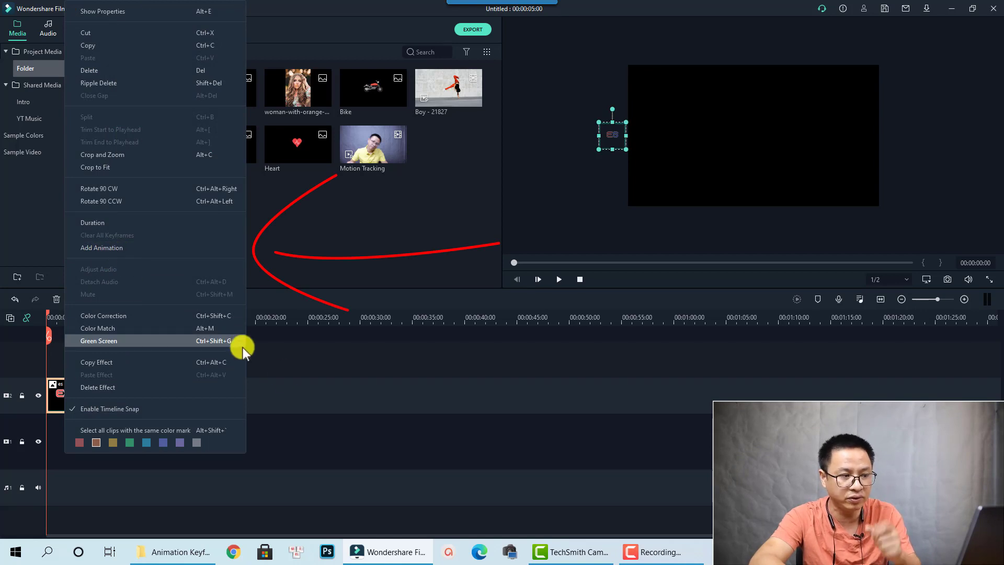
{"action": "left_click", "coordinate": [284, 374]}
{"action": "left_click", "coordinate": [79, 397]}
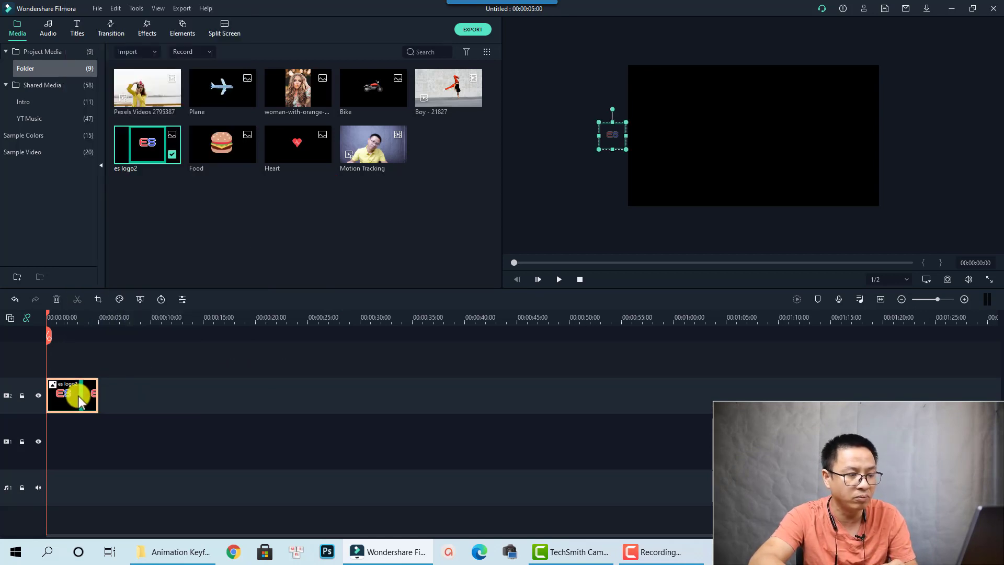
{"action": "double_click", "coordinate": [78, 396]}
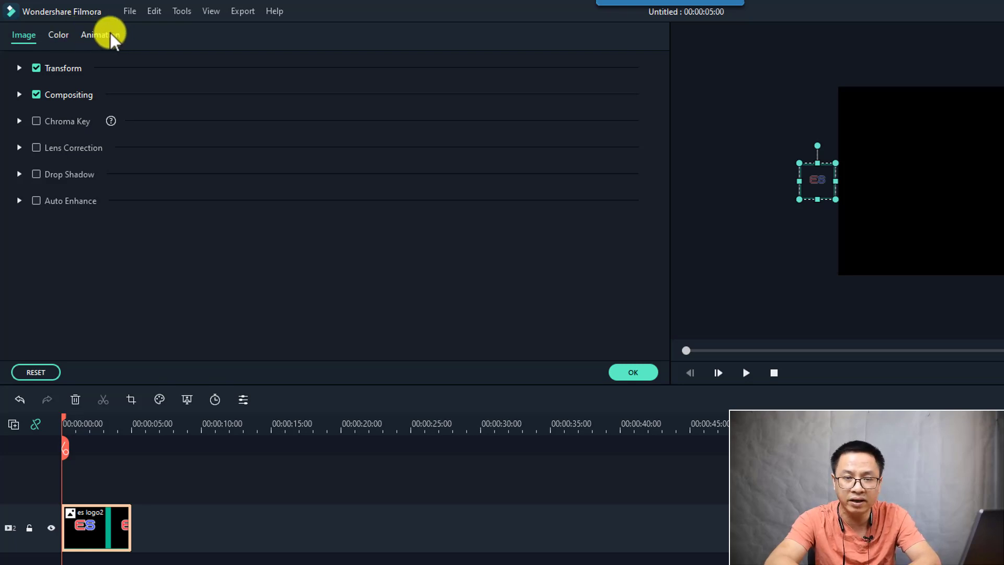
{"action": "left_click", "coordinate": [109, 32]}
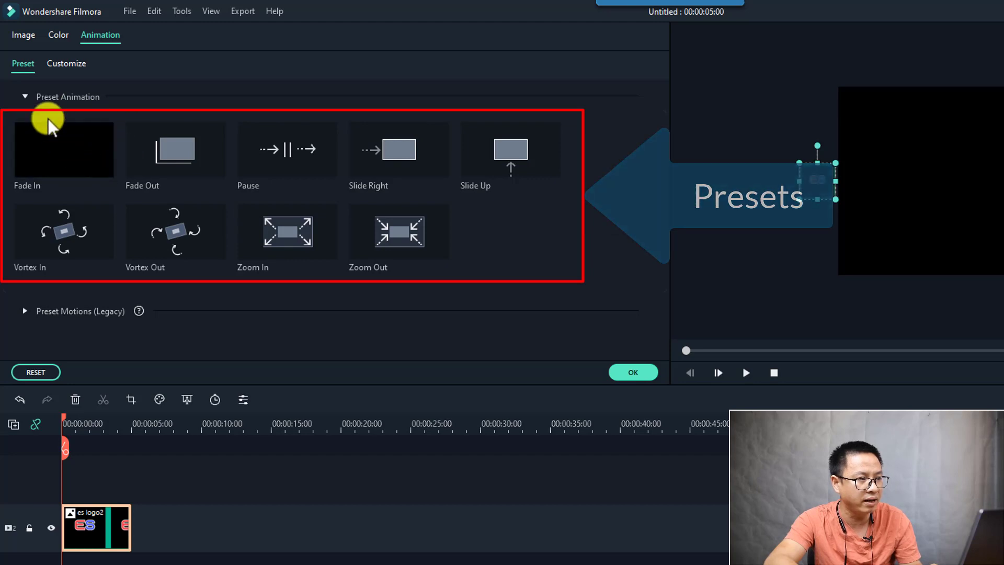
- Look through the legacy preset motions and add a custom animation keyframe at the start of the clip
{"action": "left_click", "coordinate": [25, 311]}
{"action": "scroll", "coordinate": [232, 276], "scroll_direction": "down", "scroll_amount": 5}
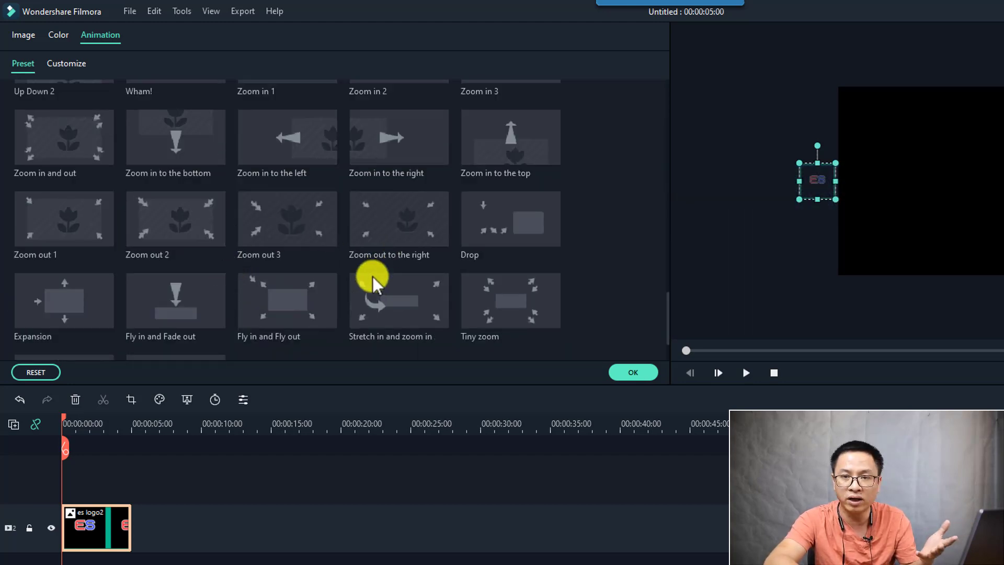
{"action": "scroll", "coordinate": [373, 276], "scroll_direction": "up", "scroll_amount": 8}
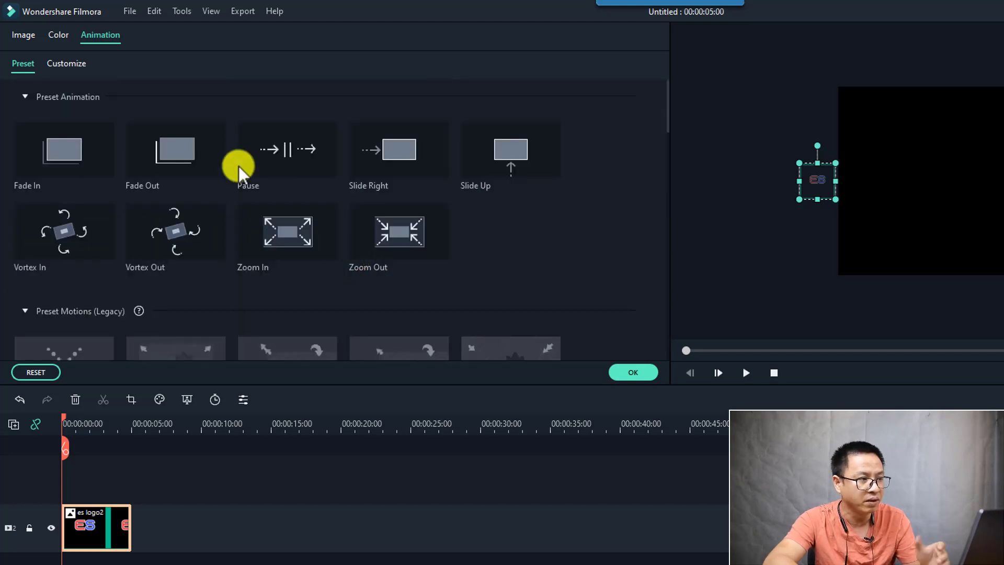
{"action": "left_click", "coordinate": [63, 63]}
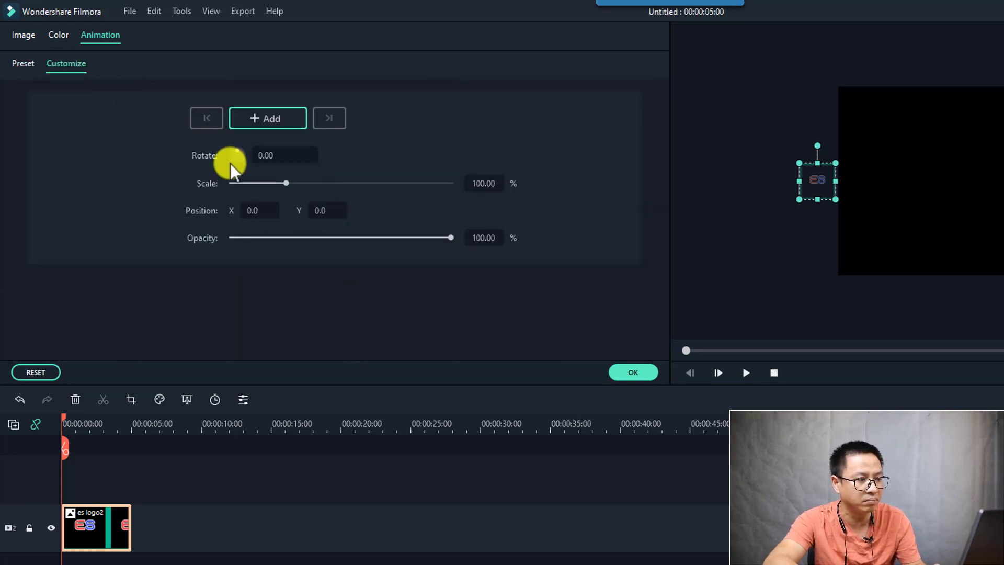
{"action": "left_click", "coordinate": [268, 117]}
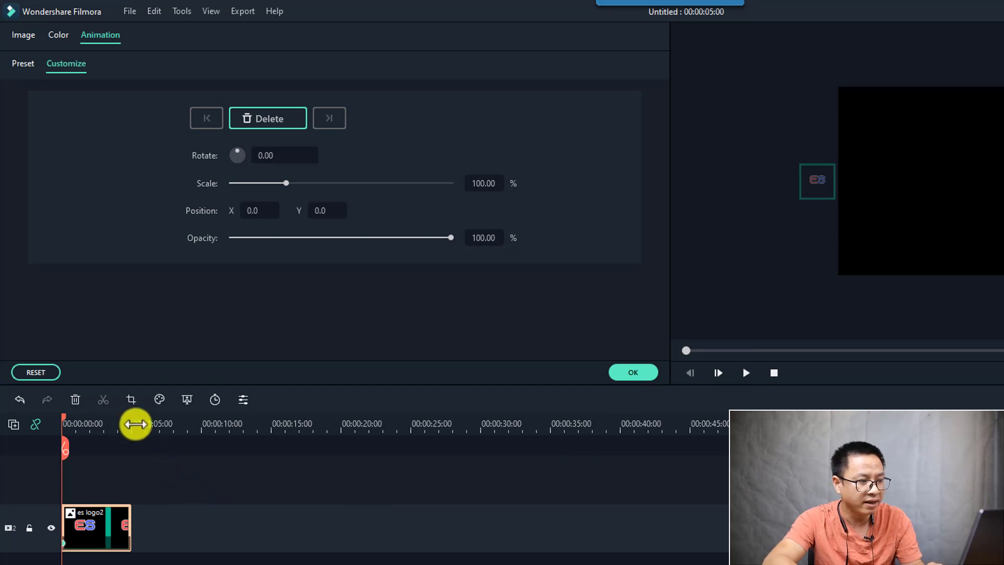
- Add a second keyframe at 00:00:00:10 by moving the logo horizontally to the centre of the frame, X 270.3
{"action": "left_click_drag", "start_coordinate": [101, 424], "coordinate": [305, 442]}
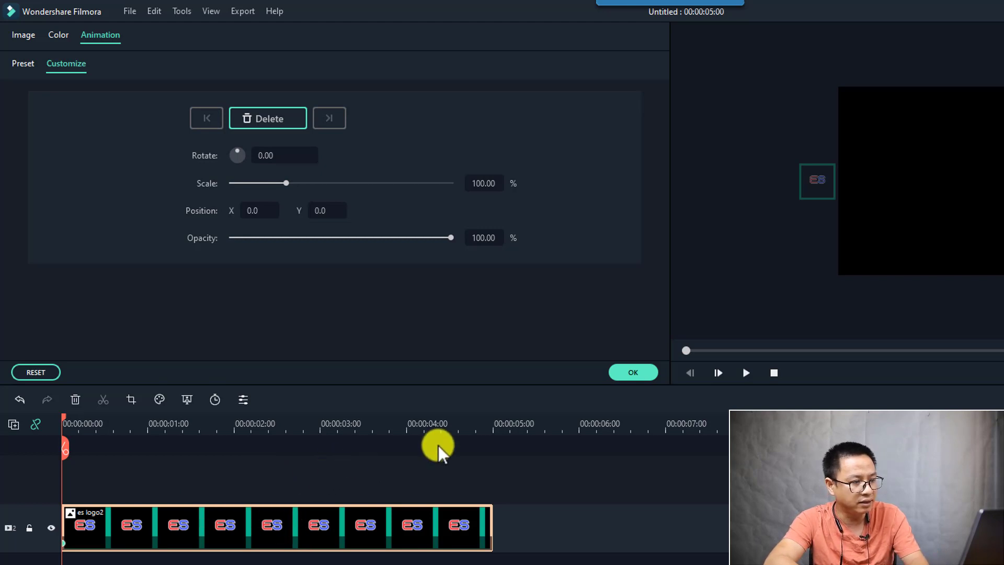
{"action": "left_click", "coordinate": [724, 374]}
{"action": "left_click", "coordinate": [725, 375]}
{"action": "left_click", "coordinate": [724, 376]}
{"action": "left_click", "coordinate": [725, 376]}
{"action": "left_click", "coordinate": [725, 376]}
{"action": "left_click", "coordinate": [725, 375]}
{"action": "left_click", "coordinate": [725, 375]}
{"action": "left_click", "coordinate": [725, 375]}
{"action": "left_click", "coordinate": [724, 375]}
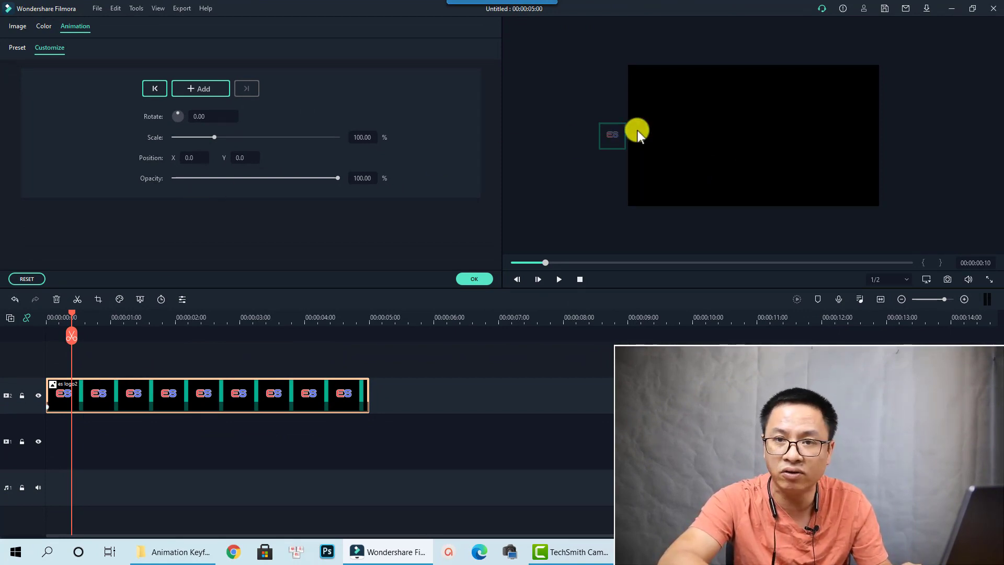
{"action": "left_click_drag", "start_coordinate": [614, 140], "coordinate": [755, 134]}
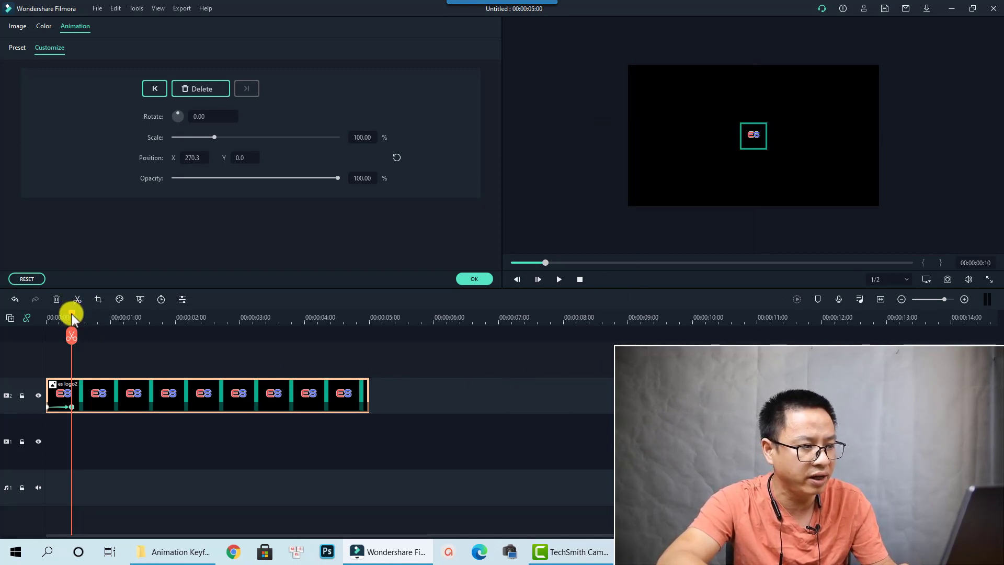
- Play the clip from the start to review the logo's slide-in movement
{"action": "left_click_drag", "start_coordinate": [71, 314], "coordinate": [40, 327]}
{"action": "key", "text": "space"}
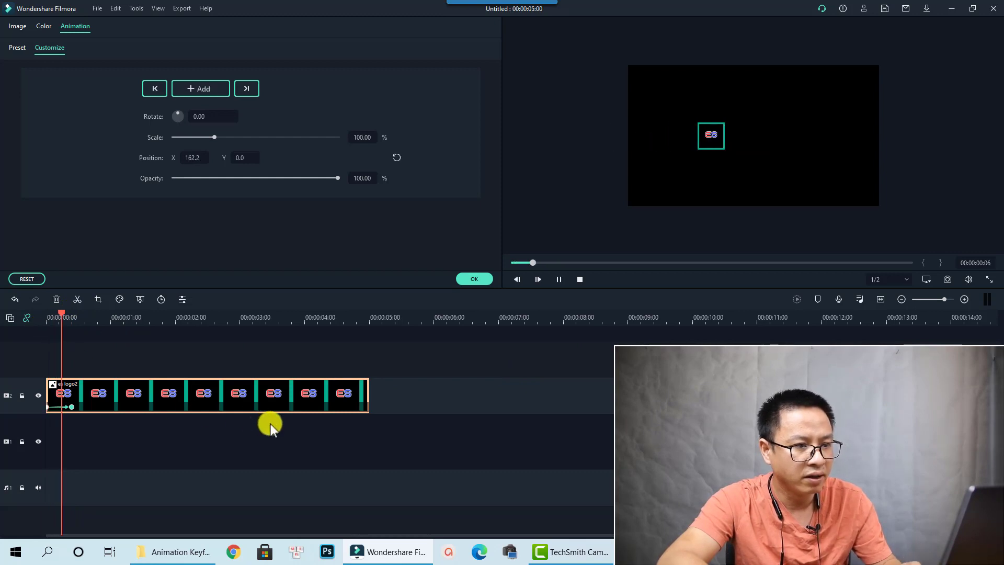
{"action": "key", "text": "space"}
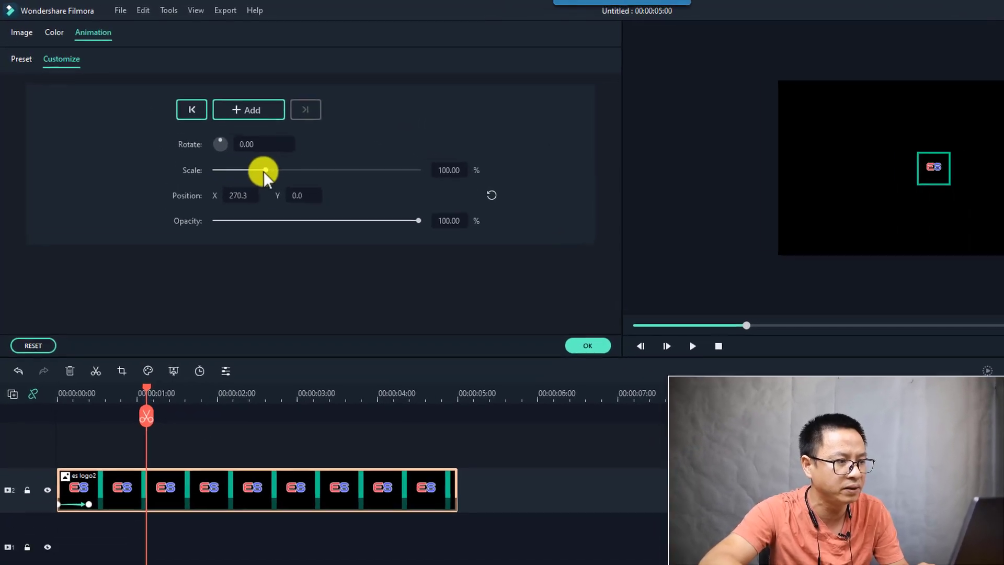
- Scale the logo to 142.68% at about 1.1 seconds and reset its scale to 100% at about 1.5 seconds
{"action": "left_click_drag", "start_coordinate": [265, 171], "coordinate": [299, 174]}
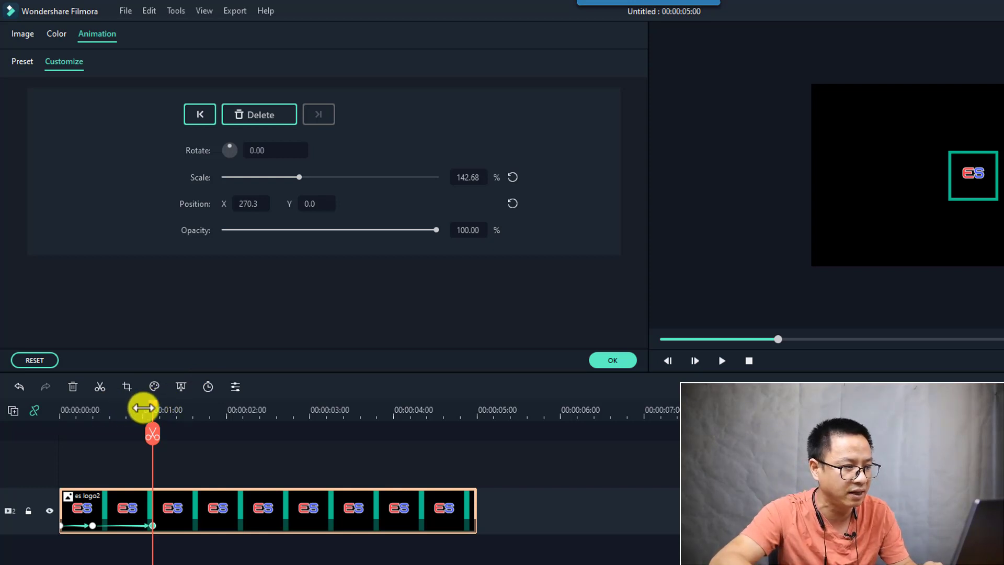
{"action": "left_click_drag", "start_coordinate": [156, 408], "coordinate": [193, 405]}
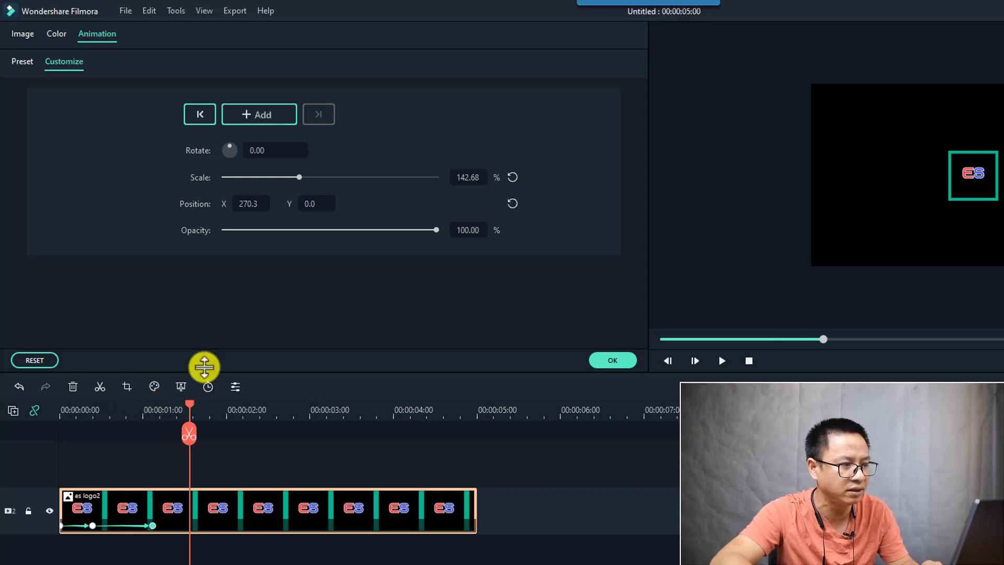
{"action": "left_click", "coordinate": [512, 178]}
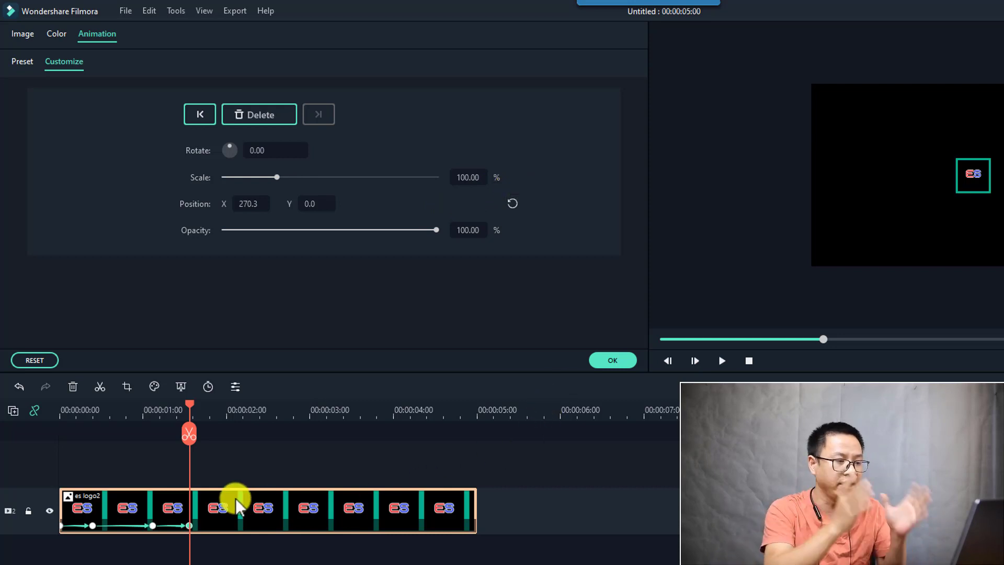
- Play the animation from the beginning to check the slide-in and the scale pulse
{"action": "left_click", "coordinate": [64, 409]}
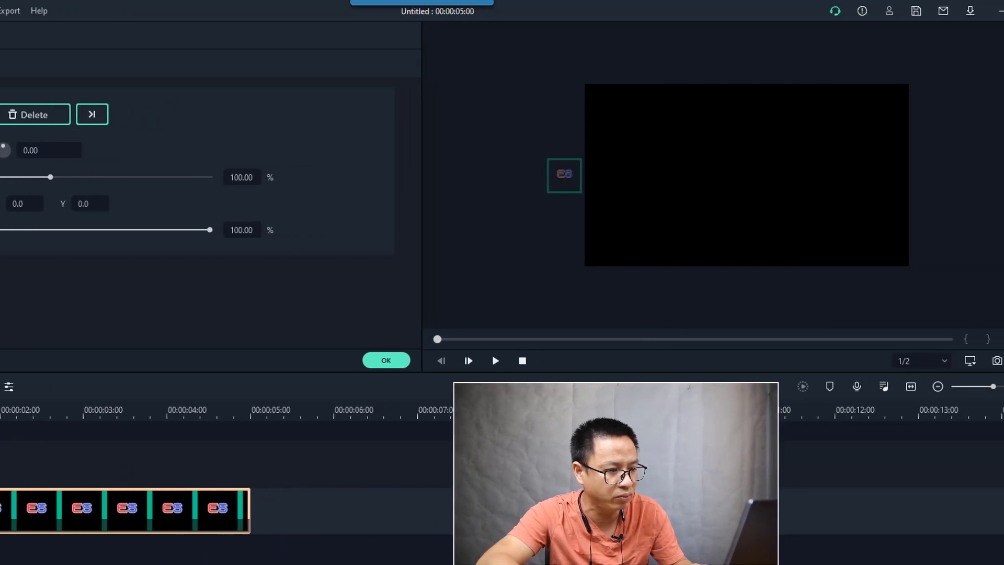
{"action": "key", "text": "space"}
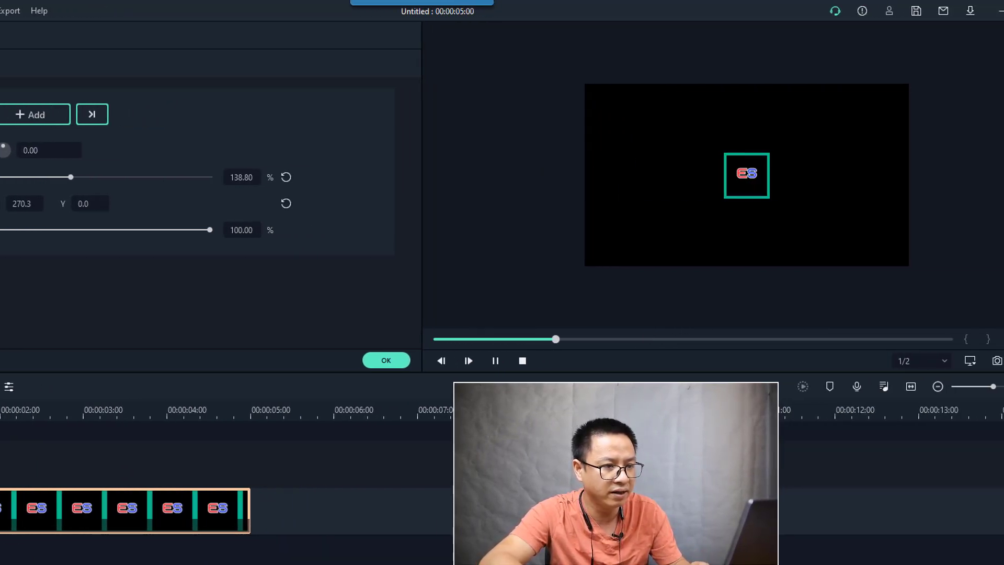
{"action": "key", "text": "space"}
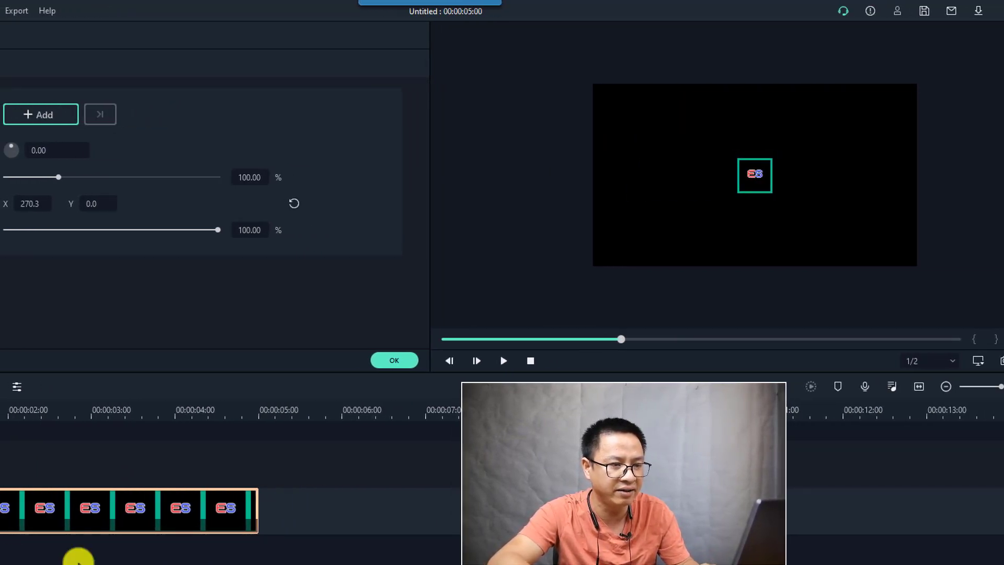
- Add a holding keyframe at about 2 seconds, and at 00:00:03:03 move the logo to X 448.5, Y 87.0 with 85.35% scale
{"action": "left_click_drag", "start_coordinate": [203, 406], "coordinate": [231, 406]}
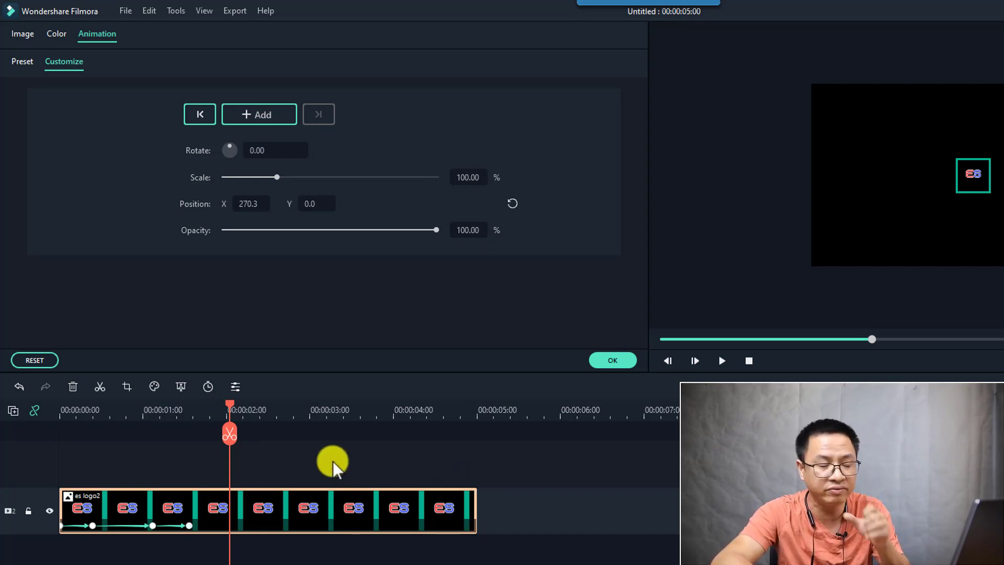
{"action": "left_click", "coordinate": [260, 115]}
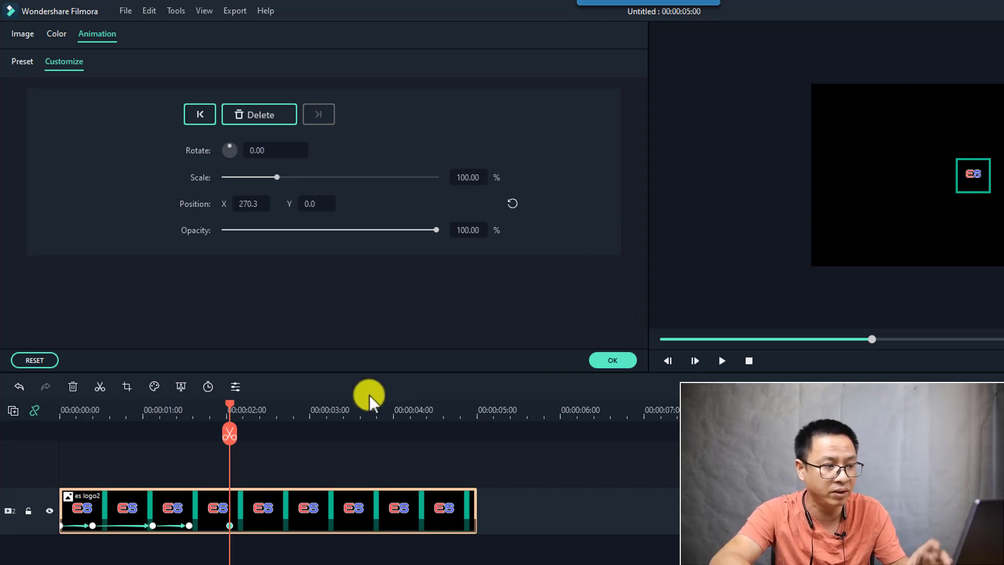
{"action": "left_click_drag", "start_coordinate": [228, 404], "coordinate": [322, 398]}
{"action": "left_click", "coordinate": [368, 522]}
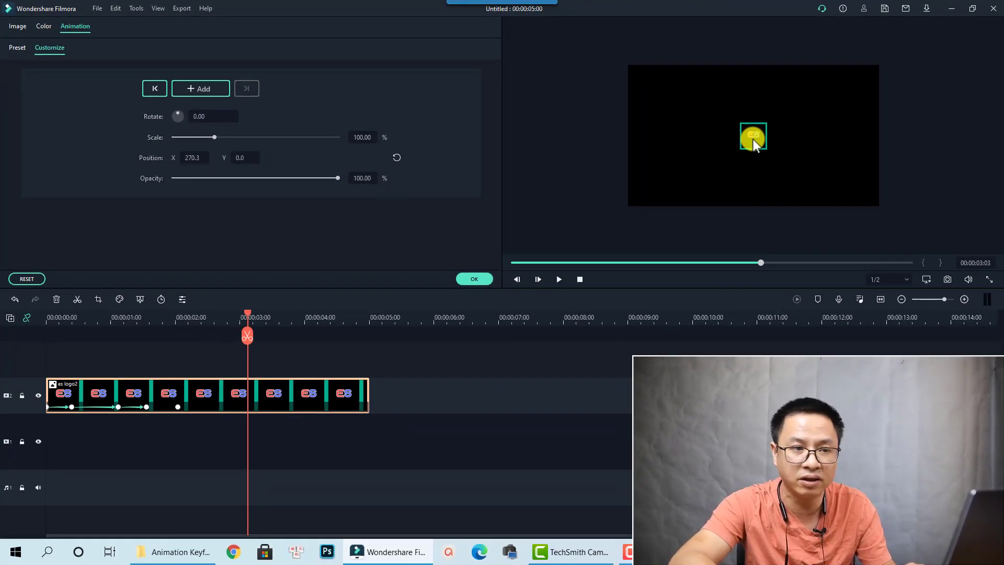
{"action": "left_click_drag", "start_coordinate": [753, 139], "coordinate": [840, 101]}
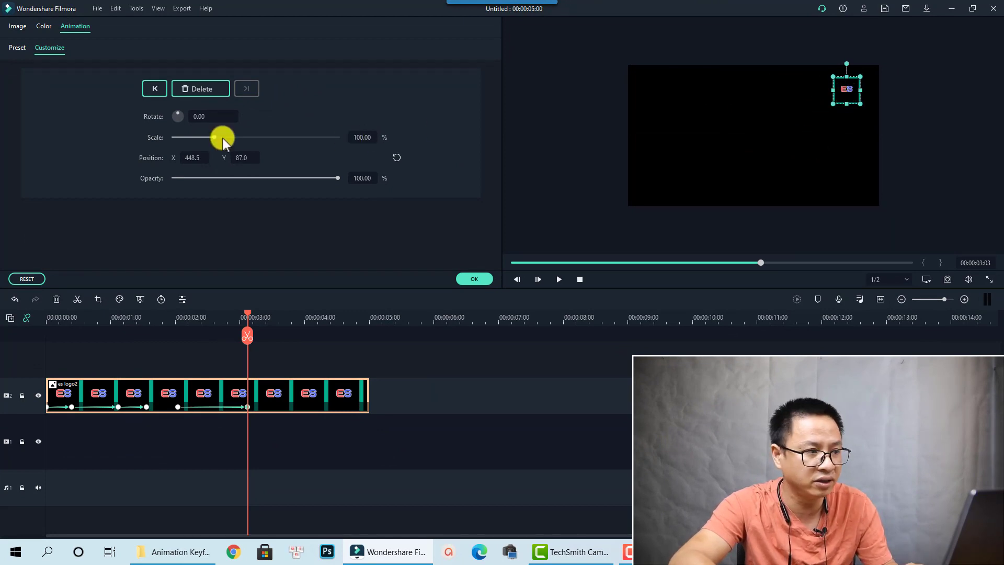
{"action": "left_click_drag", "start_coordinate": [215, 136], "coordinate": [209, 135]}
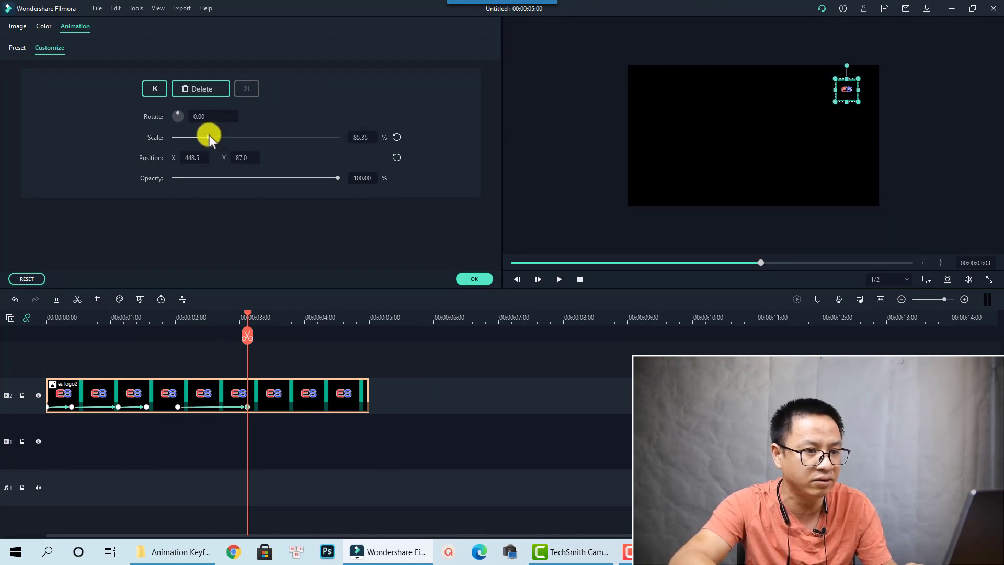
- Play the logo animation from the start to review its move to the corner
{"action": "left_click", "coordinate": [45, 317]}
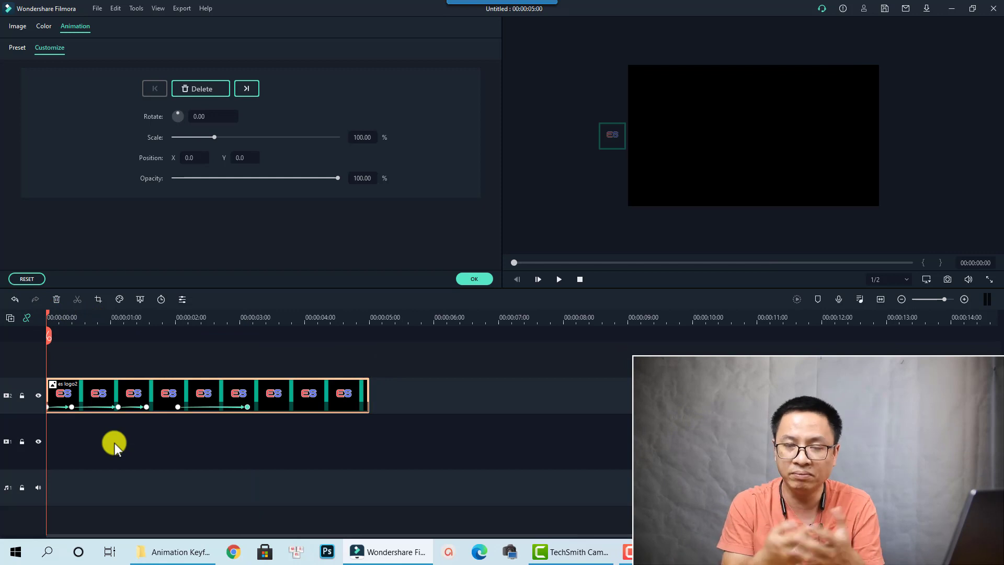
{"action": "key", "text": "space"}
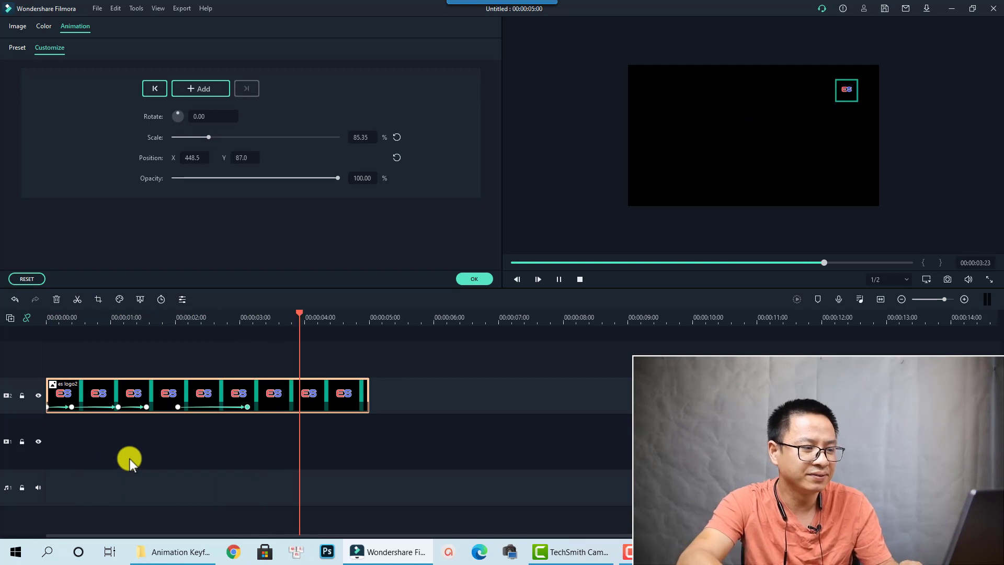
{"action": "key", "text": "space"}
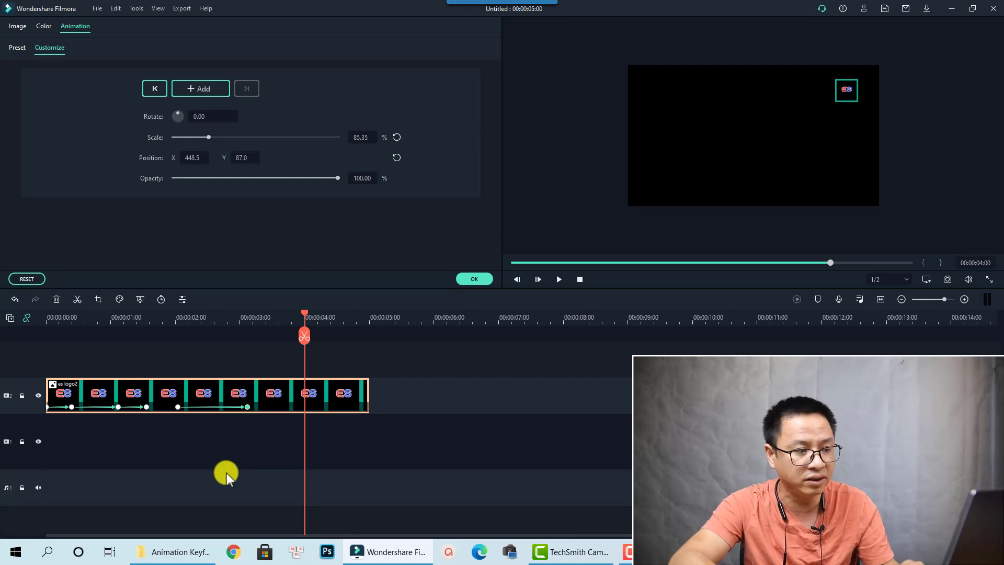
- Confirm the logo's animation and add Pexels Videos 2795387 directly after it, keeping the 1920 x 1080 25fps project settings
{"action": "left_click", "coordinate": [471, 278]}
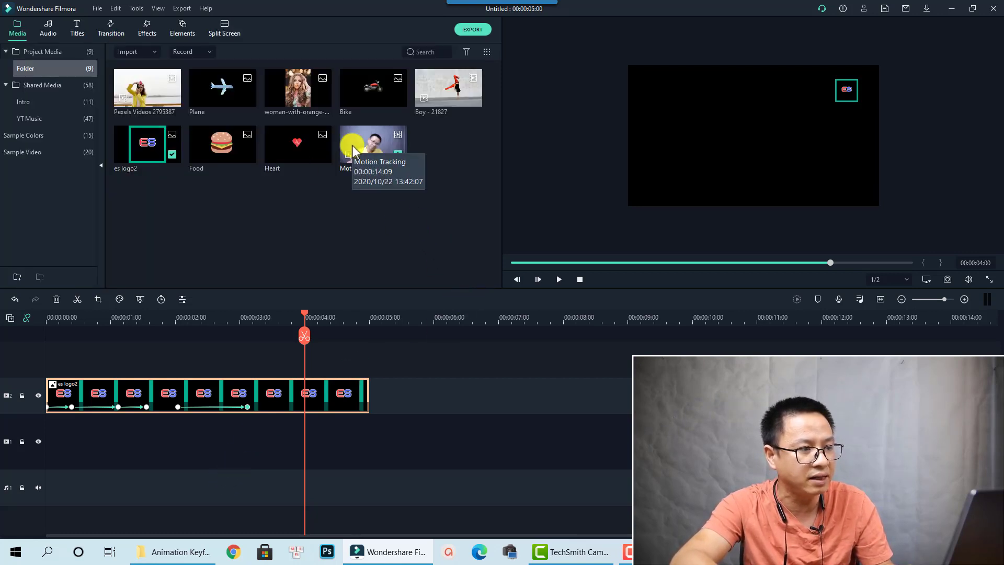
{"action": "left_click_drag", "start_coordinate": [147, 100], "coordinate": [377, 387]}
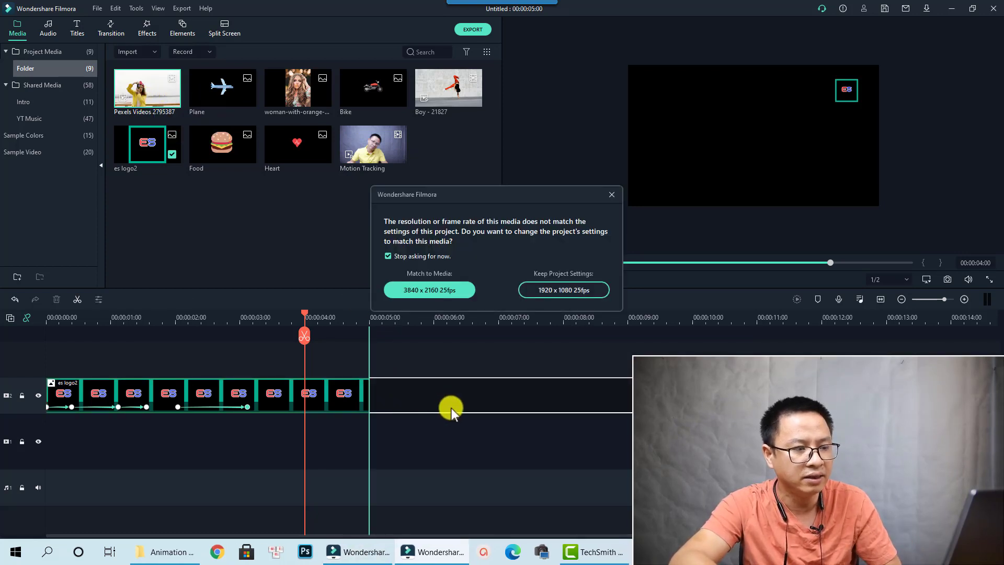
{"action": "left_click", "coordinate": [569, 289]}
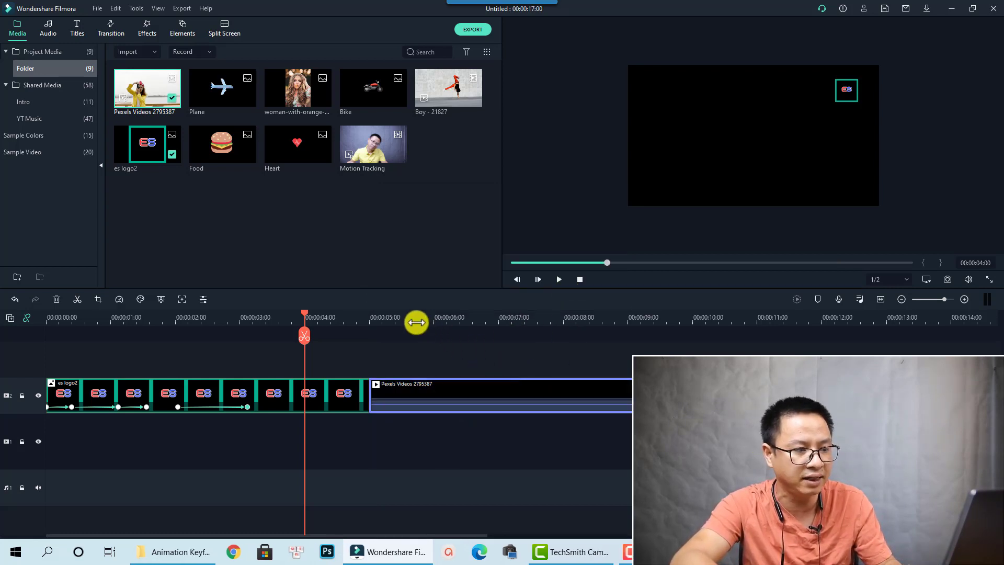
- Apply the Slide Right preset animation to the Pexels Videos 2795387 clip
{"action": "left_click", "coordinate": [398, 317]}
{"action": "left_click", "coordinate": [450, 398]}
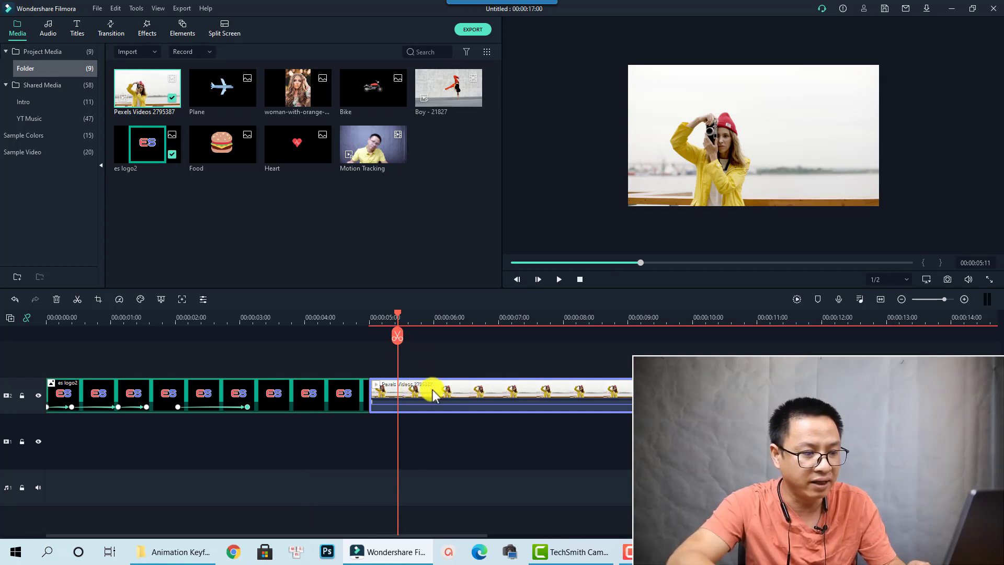
{"action": "double_click", "coordinate": [433, 394]}
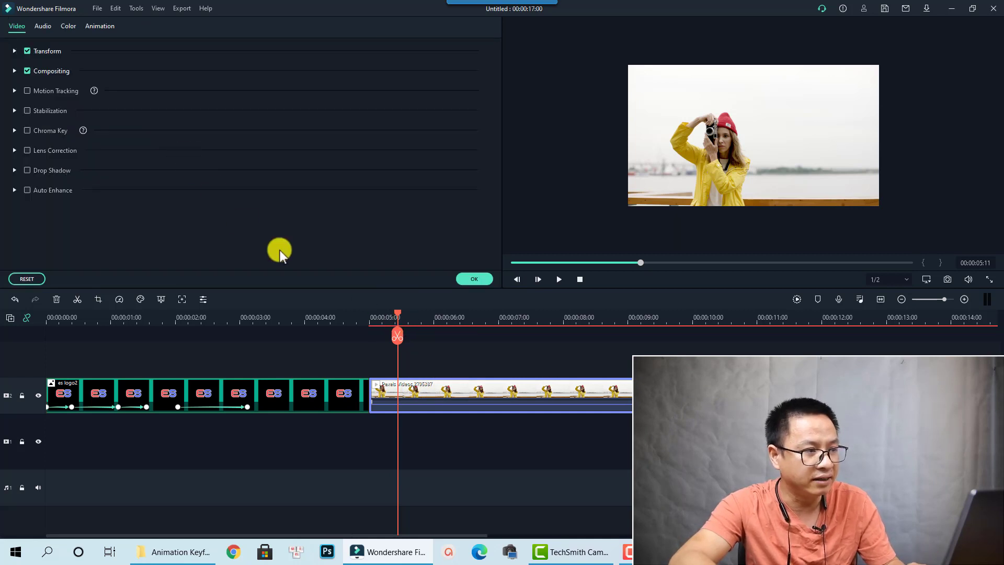
{"action": "left_click", "coordinate": [99, 27]}
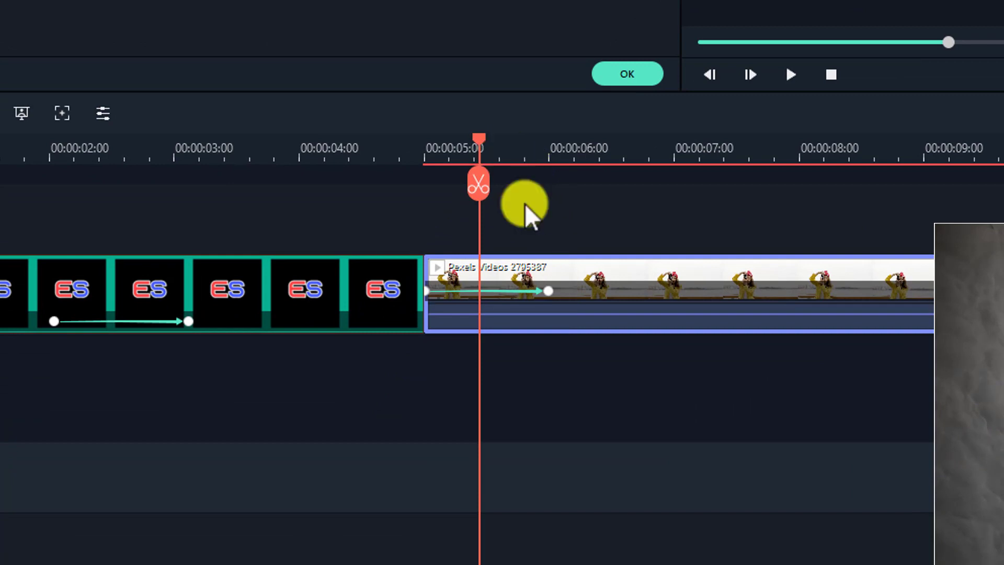
{"action": "mouse_move", "coordinate": [549, 292]}
{"action": "left_mouse_down"}
{"action": "mouse_move", "coordinate": [850, 301]}
{"action": "mouse_move", "coordinate": [477, 289]}
{"action": "mouse_move", "coordinate": [549, 283]}
{"action": "left_mouse_up"}
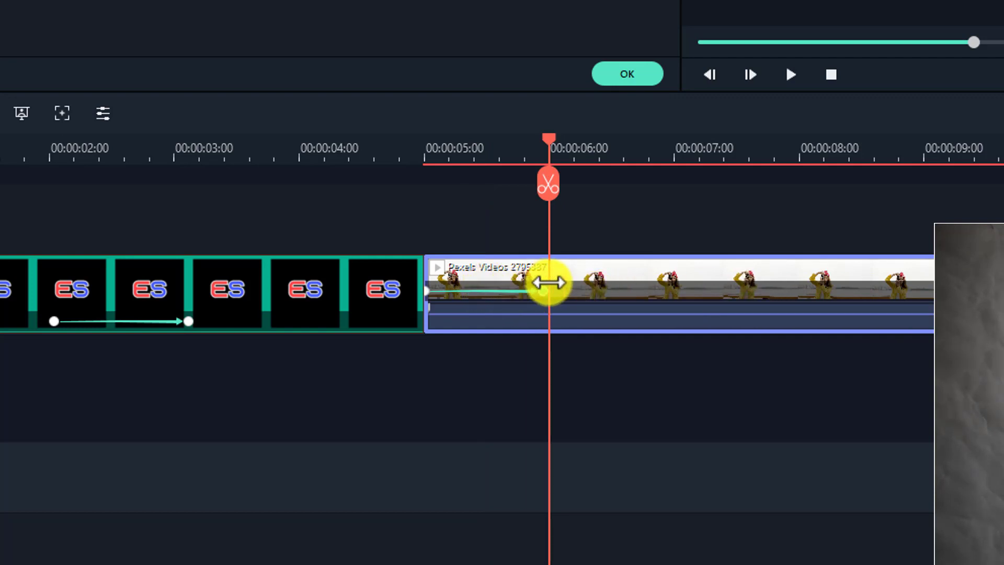
- Play the timeline from just before the Pexels clip to review its slide-in
{"action": "left_click", "coordinate": [393, 149]}
{"action": "key", "text": "space"}
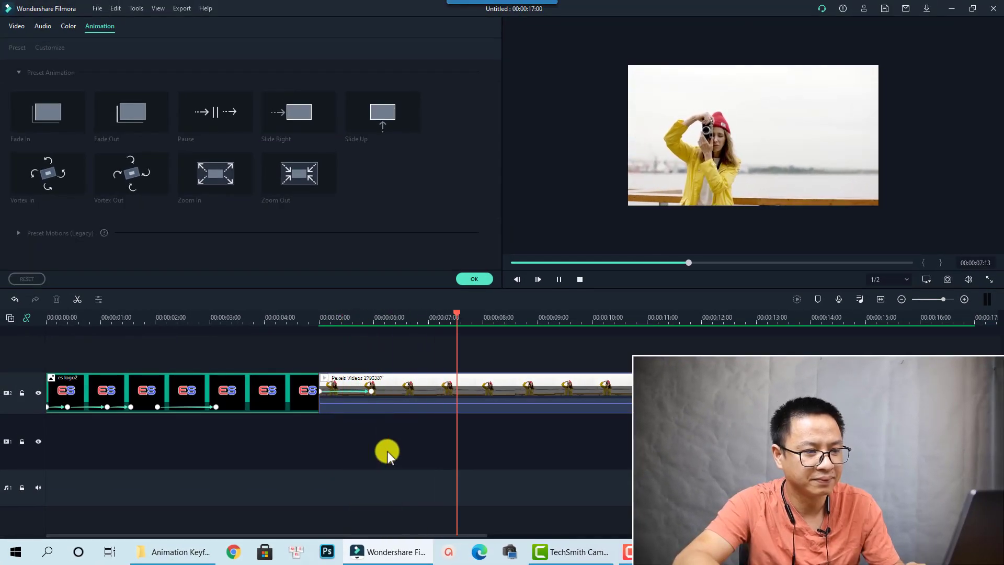
{"action": "key", "text": "space"}
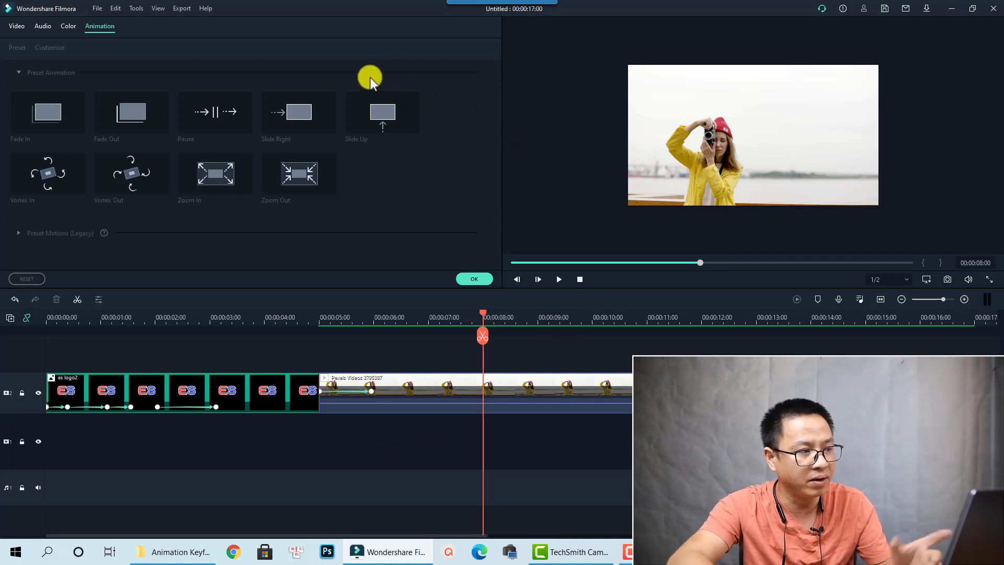
- Add a custom animation keyframe to the Pexels clip at 00:00:08:00
{"action": "left_click", "coordinate": [434, 381]}
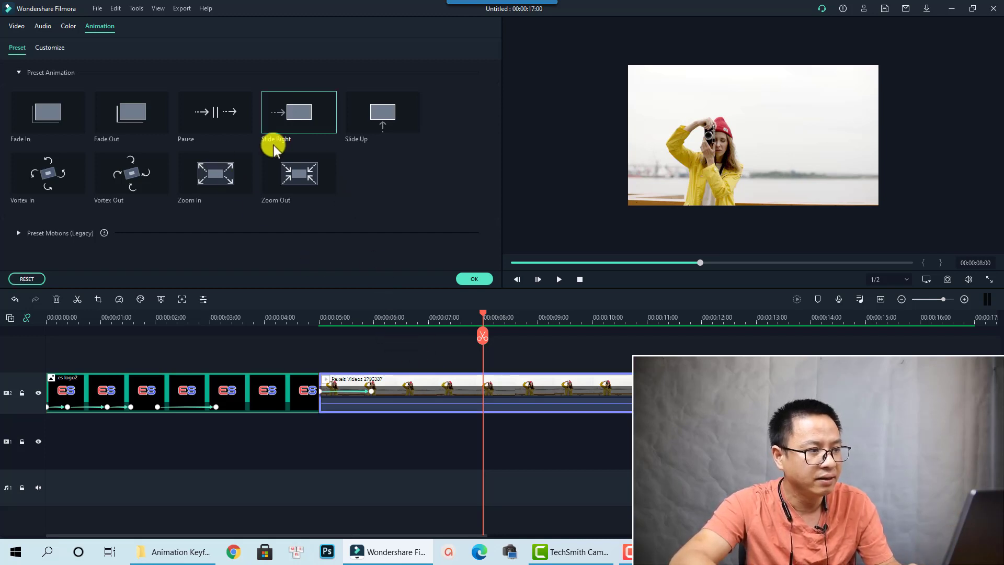
{"action": "left_click", "coordinate": [48, 48]}
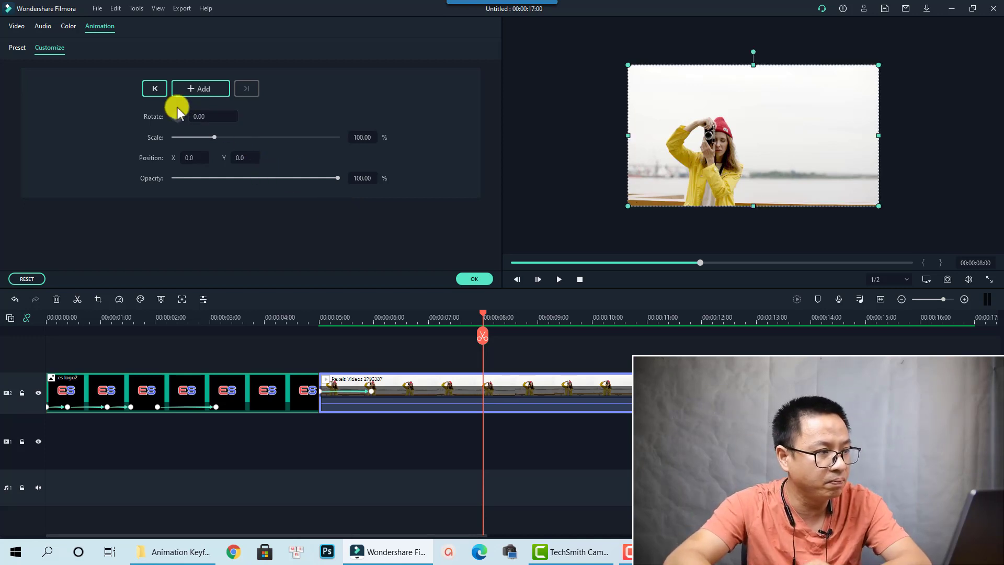
{"action": "left_click", "coordinate": [17, 48]}
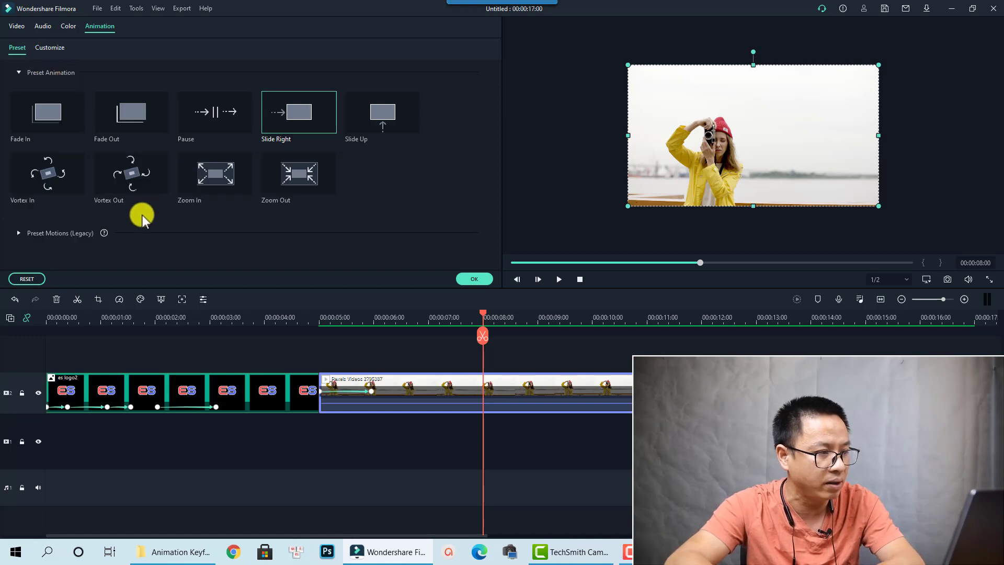
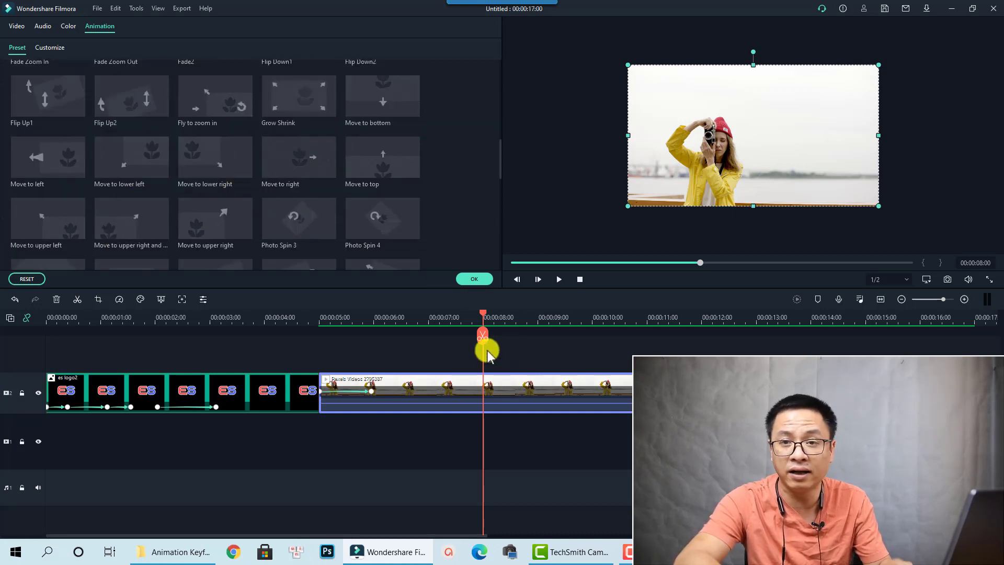
{"action": "scroll", "coordinate": [157, 157], "scroll_direction": "up", "scroll_amount": 8}
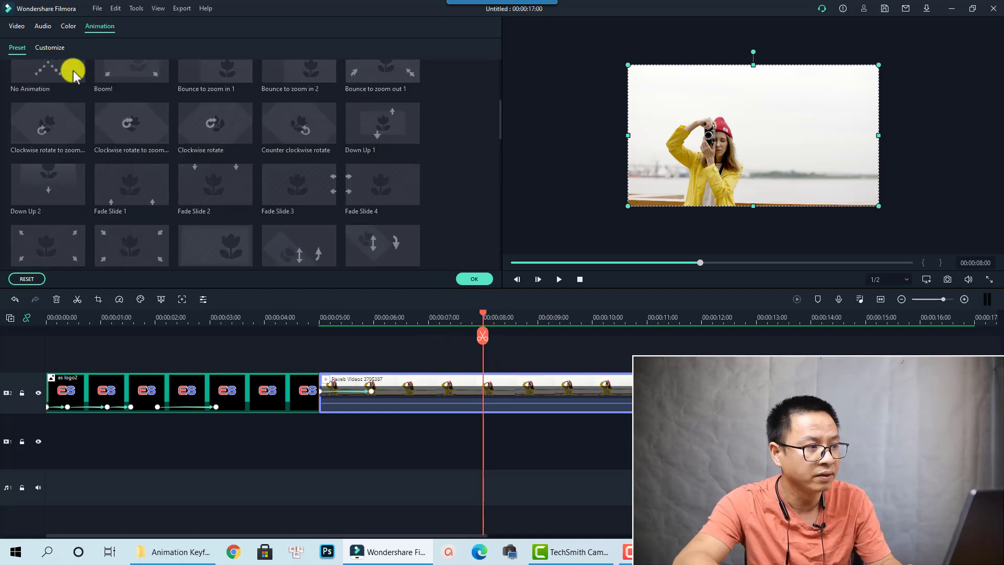
{"action": "left_click", "coordinate": [49, 49]}
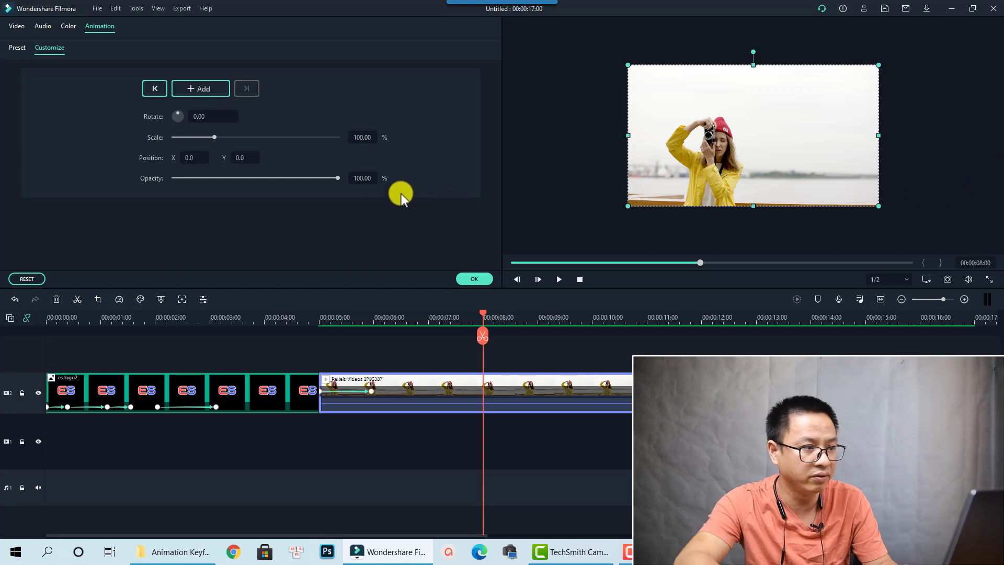
{"action": "left_click", "coordinate": [202, 88]}
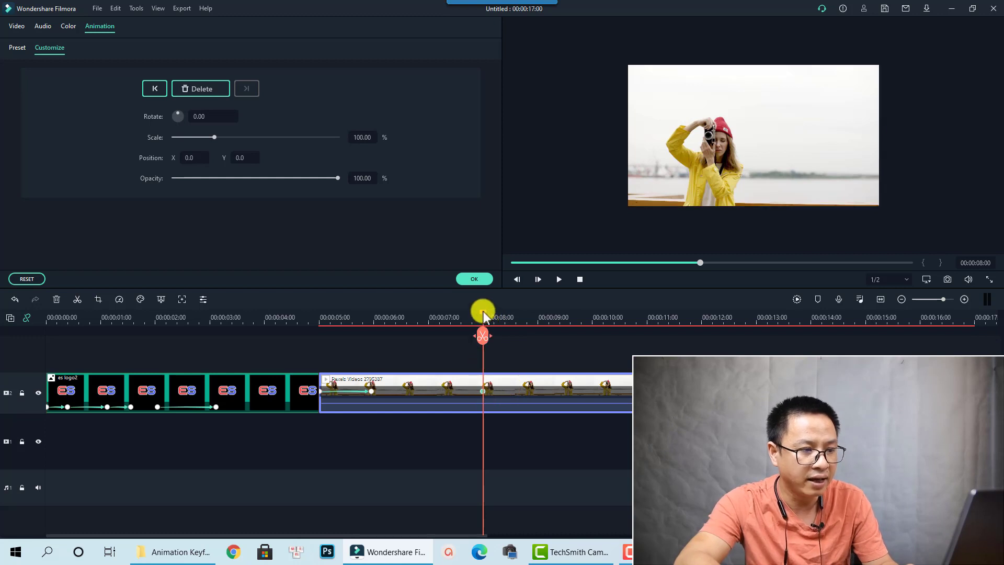
- At 00:00:09:05, move the Pexels clip horizontally out of the frame to X 493.5 and rotate it to 58.39
{"action": "left_click_drag", "start_coordinate": [484, 312], "coordinate": [550, 312]}
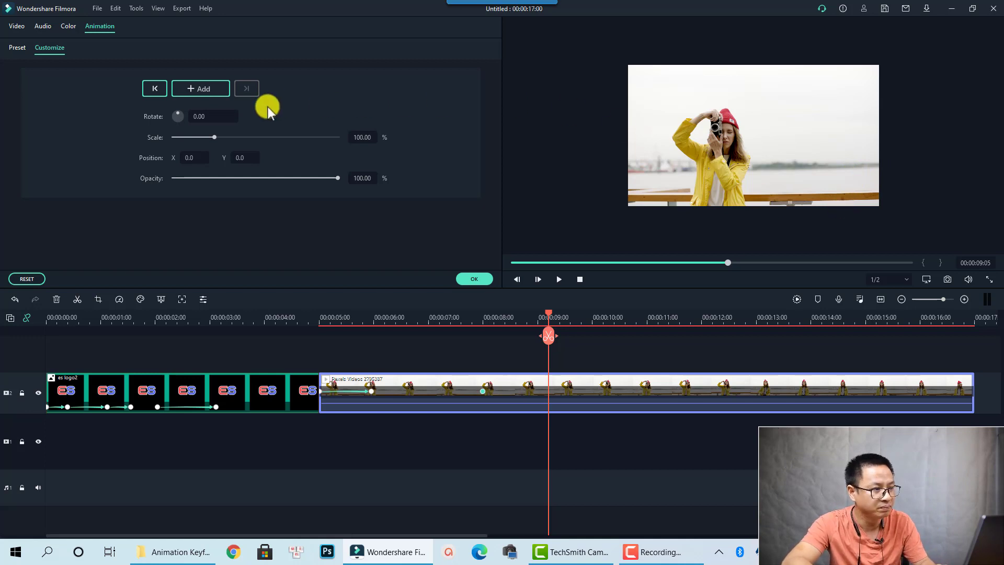
{"action": "left_click", "coordinate": [717, 165]}
{"action": "left_click_drag", "start_coordinate": [713, 161], "coordinate": [966, 163]}
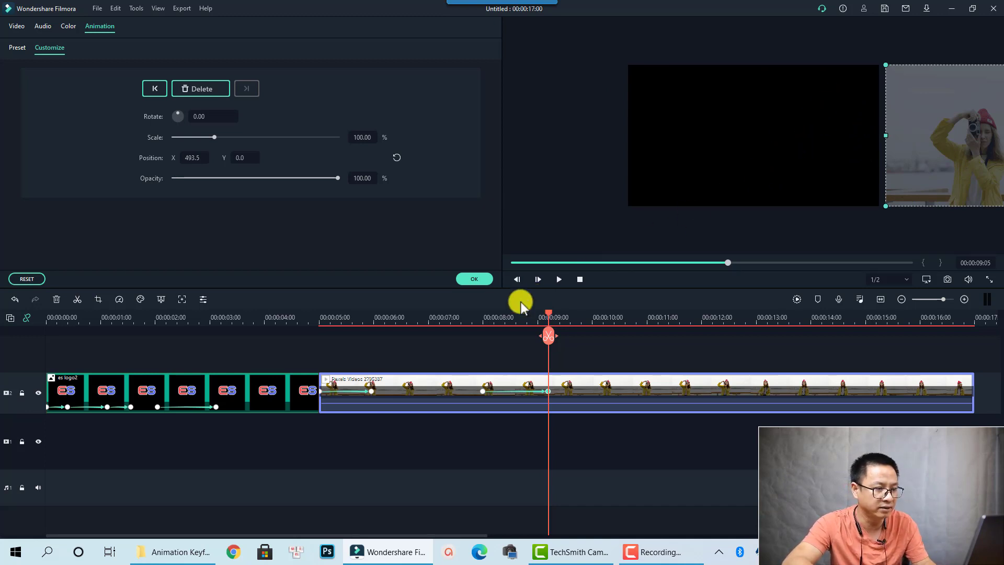
{"action": "left_click_drag", "start_coordinate": [179, 112], "coordinate": [185, 112]}
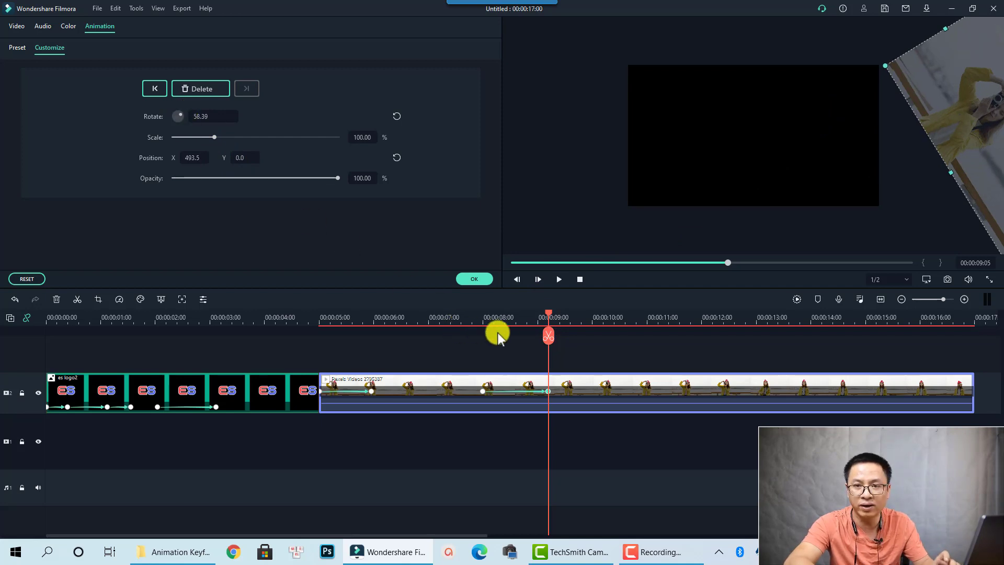
- Play from about 00:00:04:12 to check the Pexels clip's slide-in and its rotating slide-out
{"action": "left_click", "coordinate": [292, 320]}
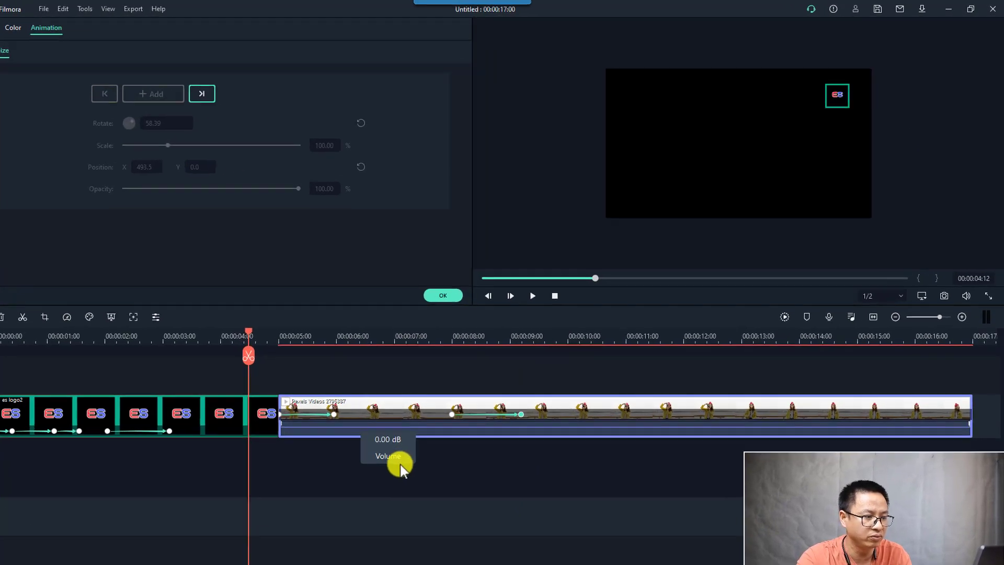
{"action": "key", "text": "space"}
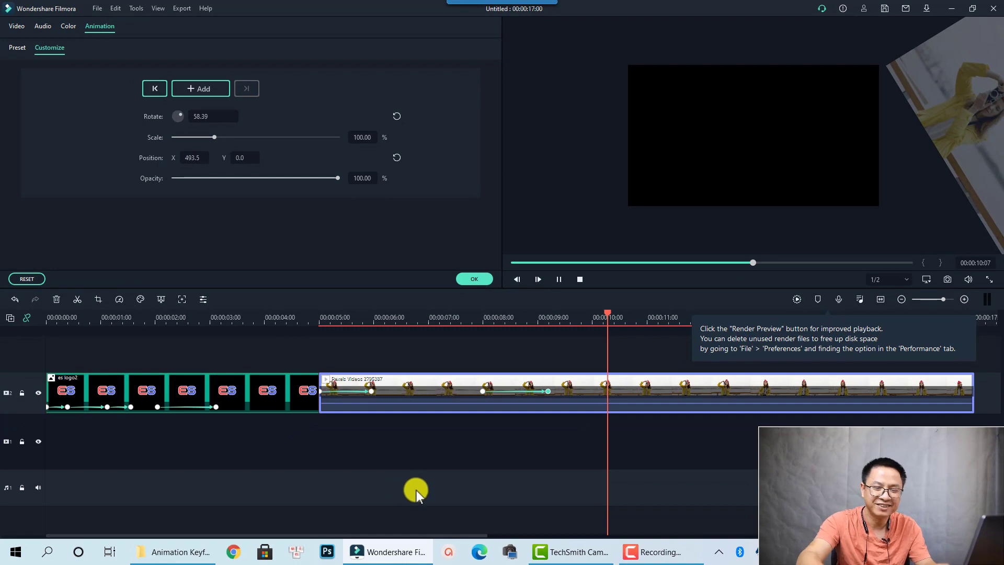
{"action": "key", "text": "space"}
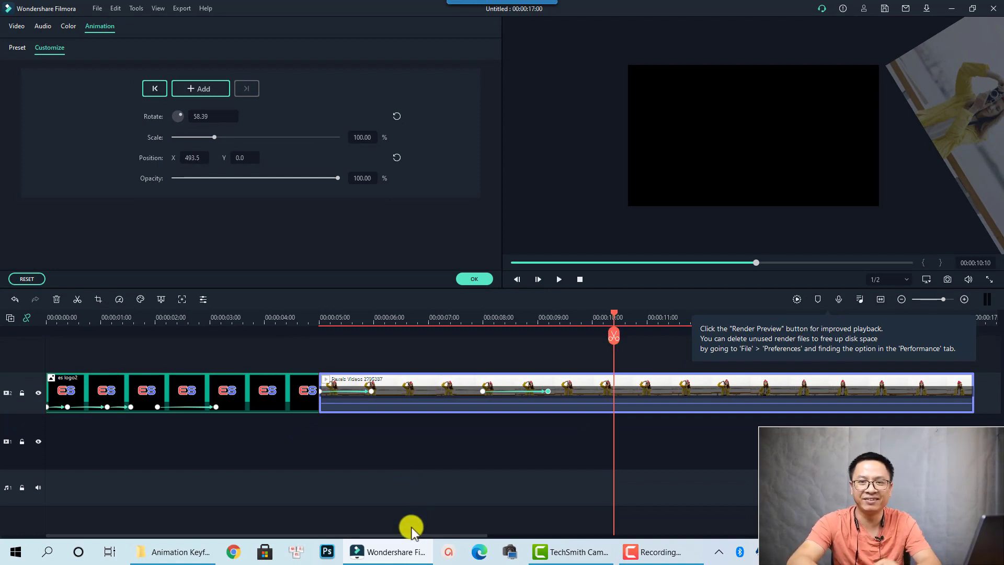
- Confirm the animation, trim the Pexels clip's end to 00:00:10:10 and place the Motion Tracking clip directly after it
{"action": "left_click", "coordinate": [475, 280]}
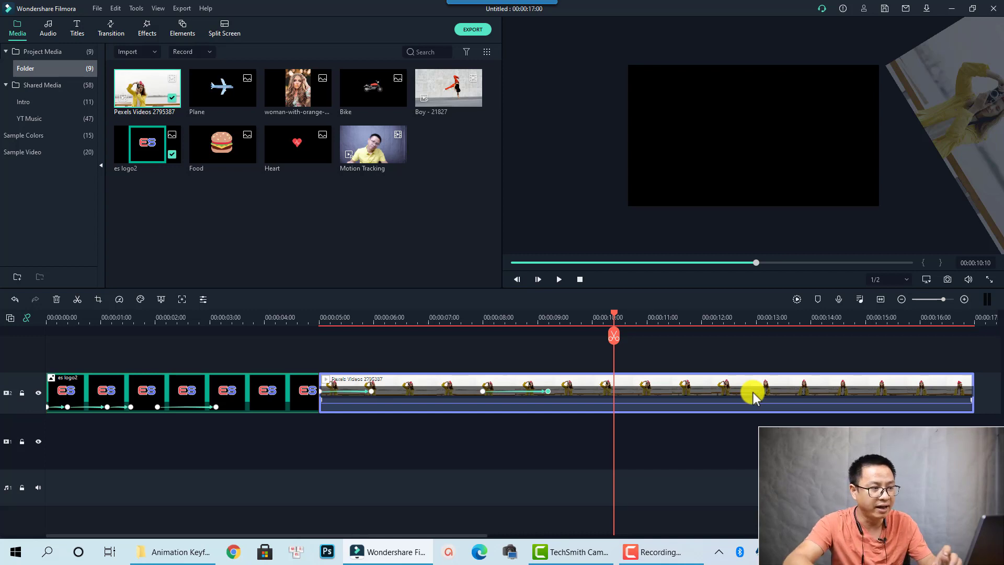
{"action": "left_click_drag", "start_coordinate": [974, 396], "coordinate": [608, 392]}
{"action": "left_click_drag", "start_coordinate": [392, 152], "coordinate": [664, 397]}
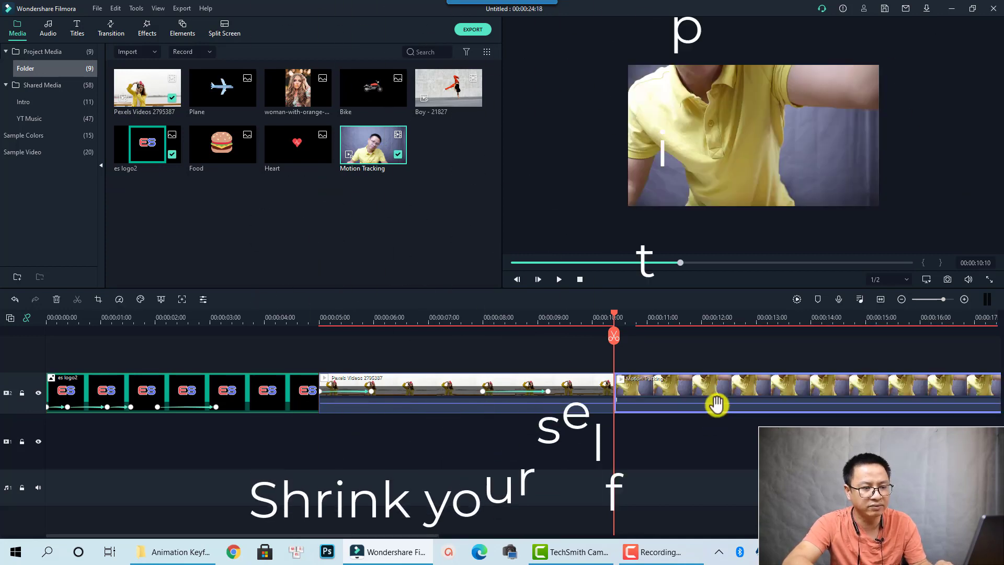
- Open the Motion Tracking clip's custom animation settings and add a keyframe at 00:00:11:18
{"action": "left_click", "coordinate": [688, 320]}
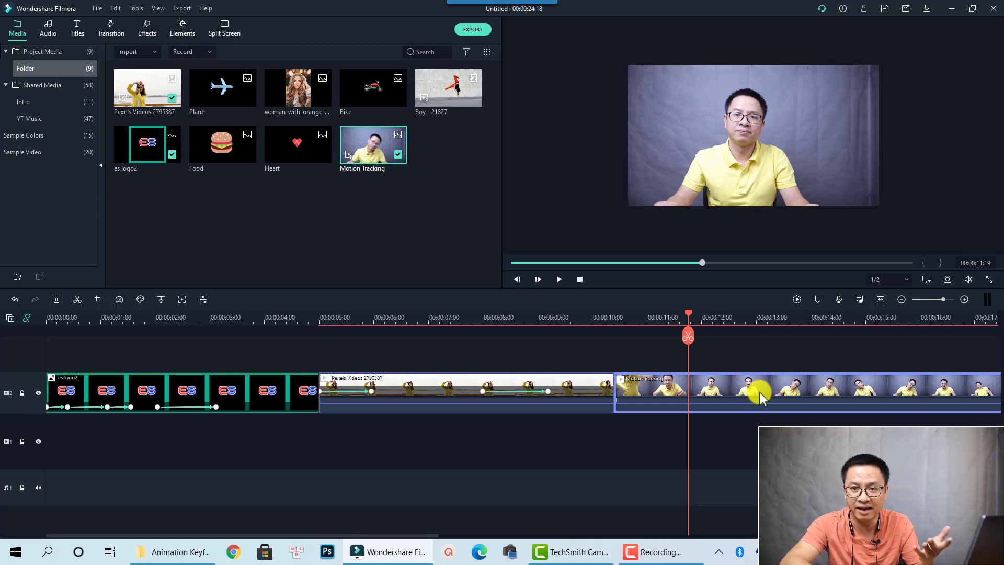
{"action": "double_click", "coordinate": [640, 372]}
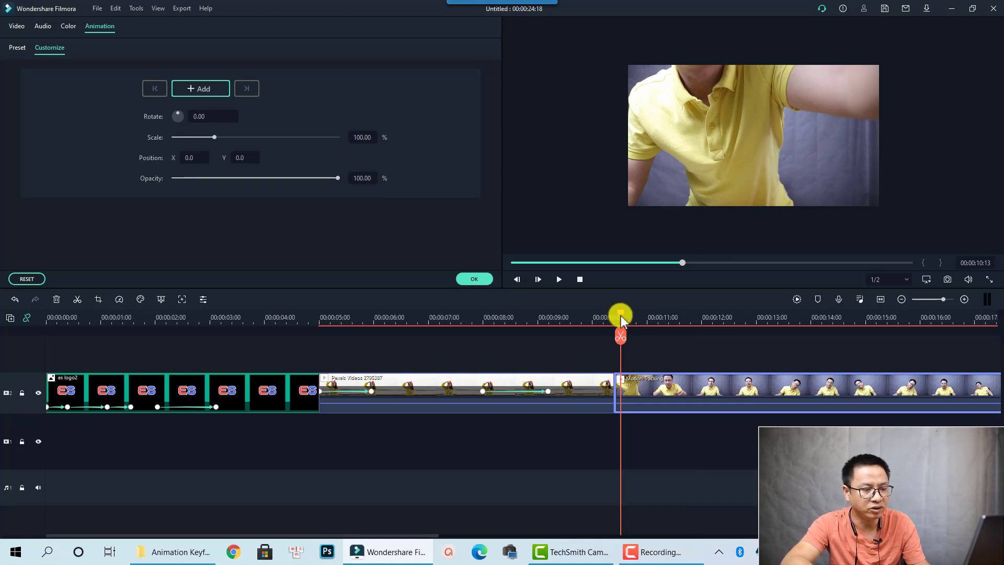
{"action": "left_click_drag", "start_coordinate": [628, 316], "coordinate": [687, 318]}
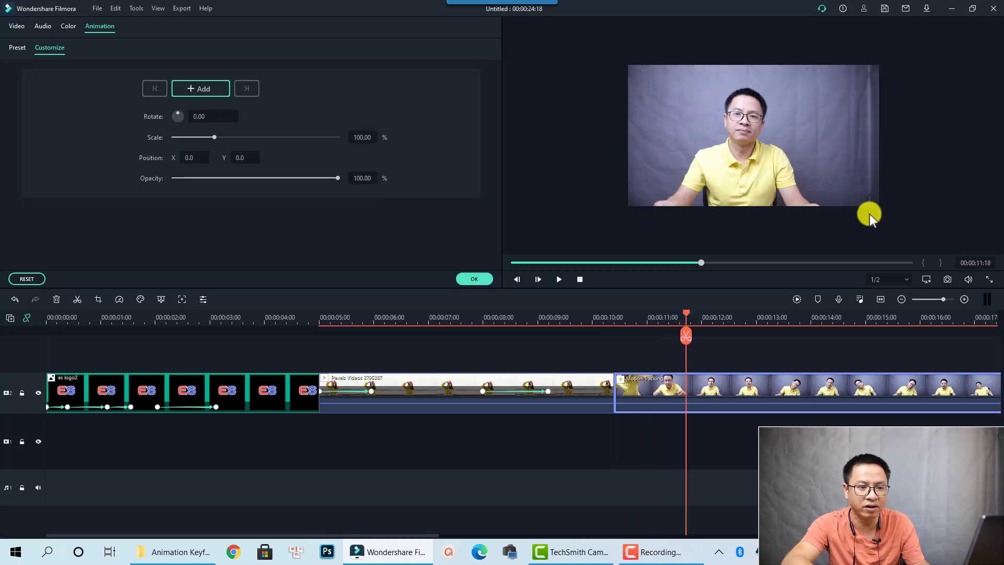
{"action": "right_click", "coordinate": [710, 391]}
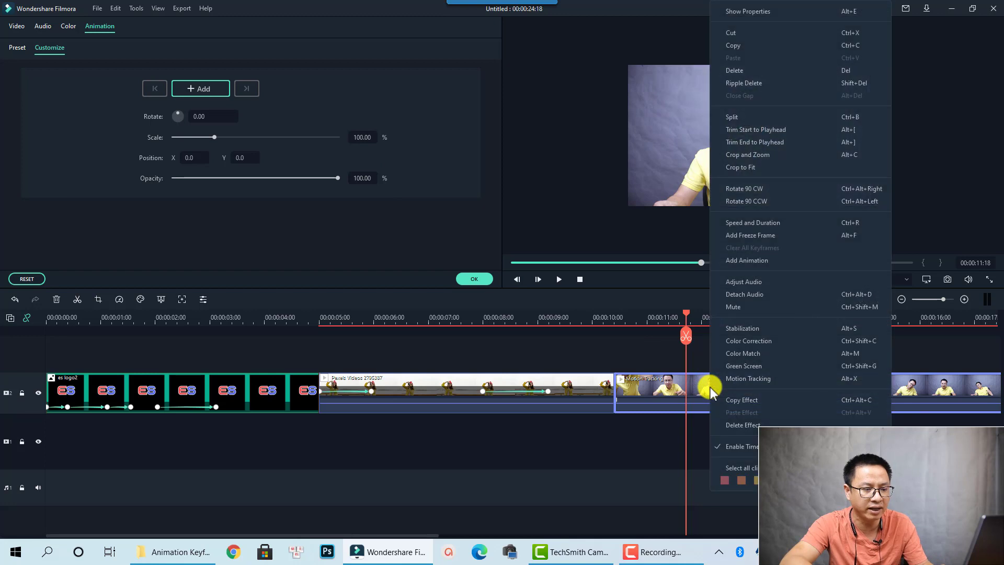
{"action": "left_click", "coordinate": [744, 261]}
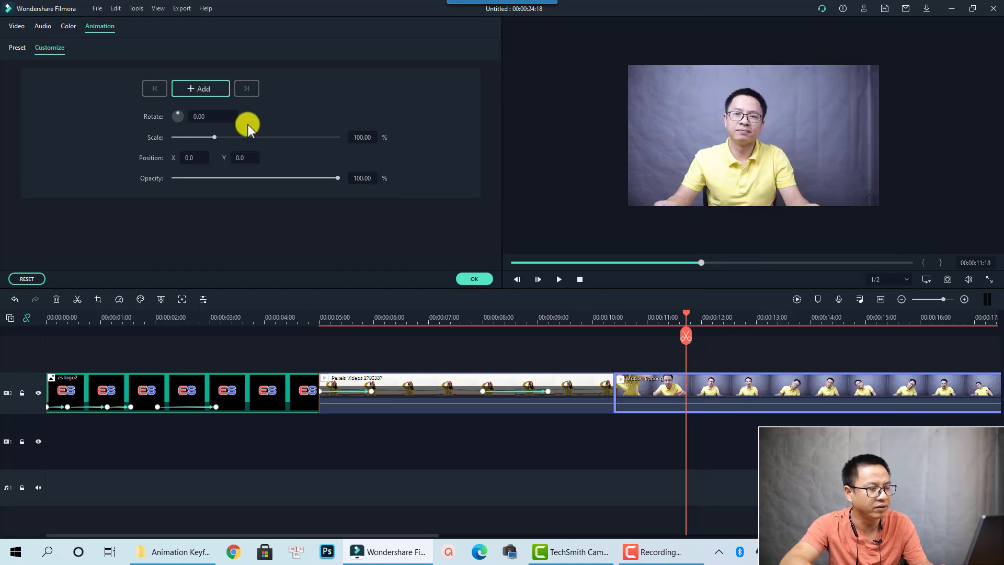
{"action": "left_click", "coordinate": [199, 88]}
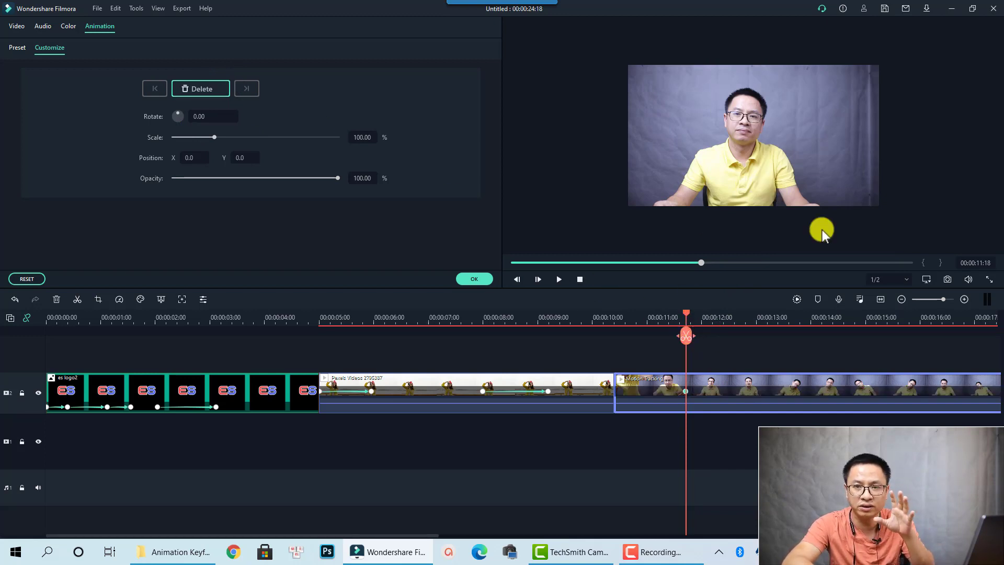
- At 00:00:12:13, shrink the Motion Tracking clip to 31.94% scale in the frame's lower-right corner, at X 163.3, Y -92.9
{"action": "left_click_drag", "start_coordinate": [685, 315], "coordinate": [729, 308]}
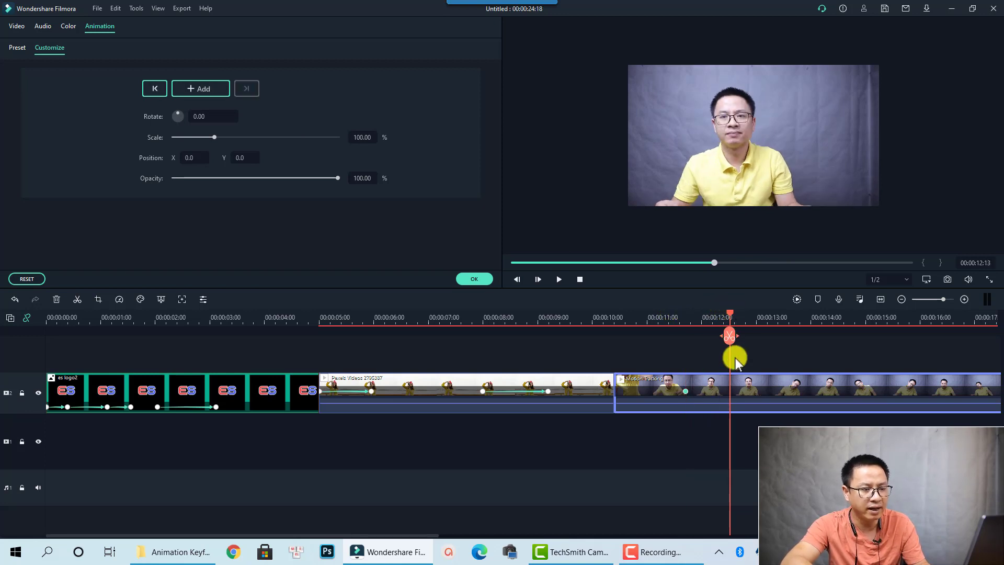
{"action": "left_click", "coordinate": [751, 139]}
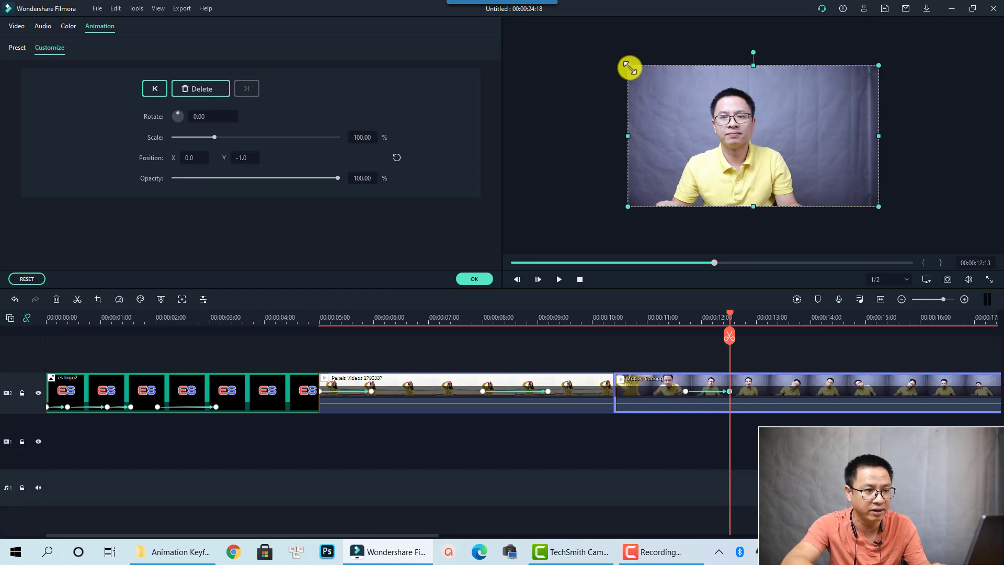
{"action": "left_click_drag", "start_coordinate": [629, 67], "coordinate": [800, 190]}
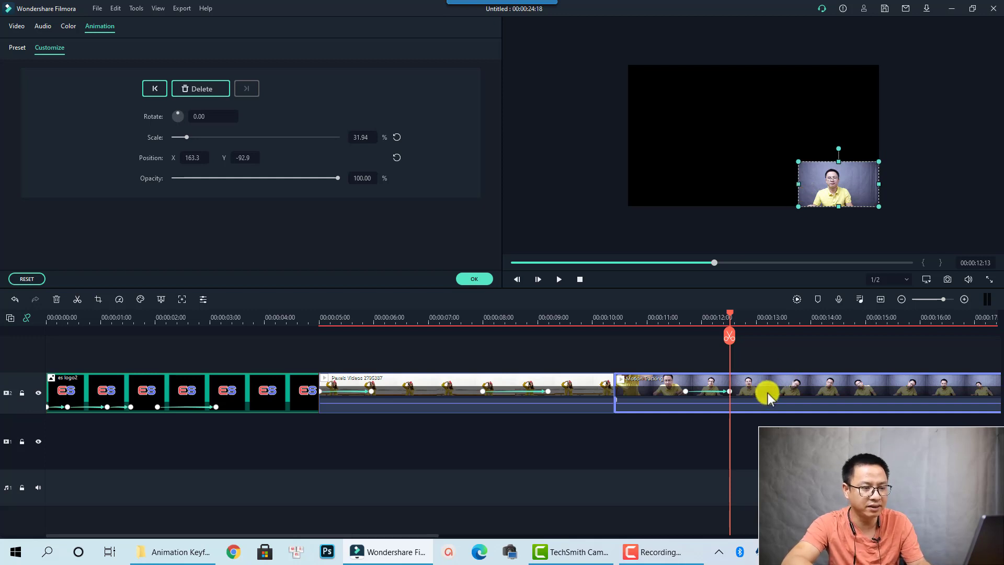
- Play the Motion Tracking clip from about 00:00:10:15 to check its shrinking animation
{"action": "left_click", "coordinate": [626, 319]}
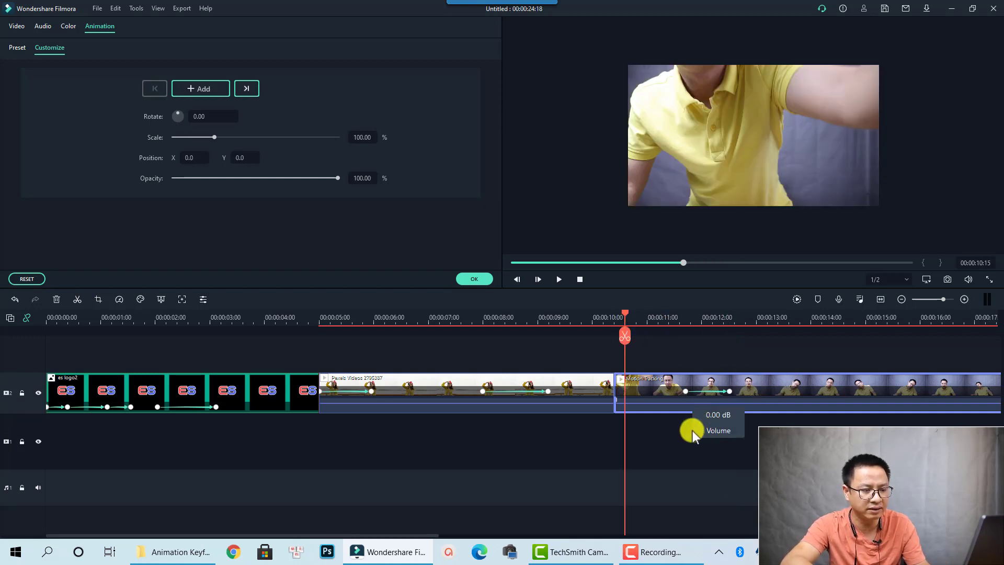
{"action": "key", "text": "space"}
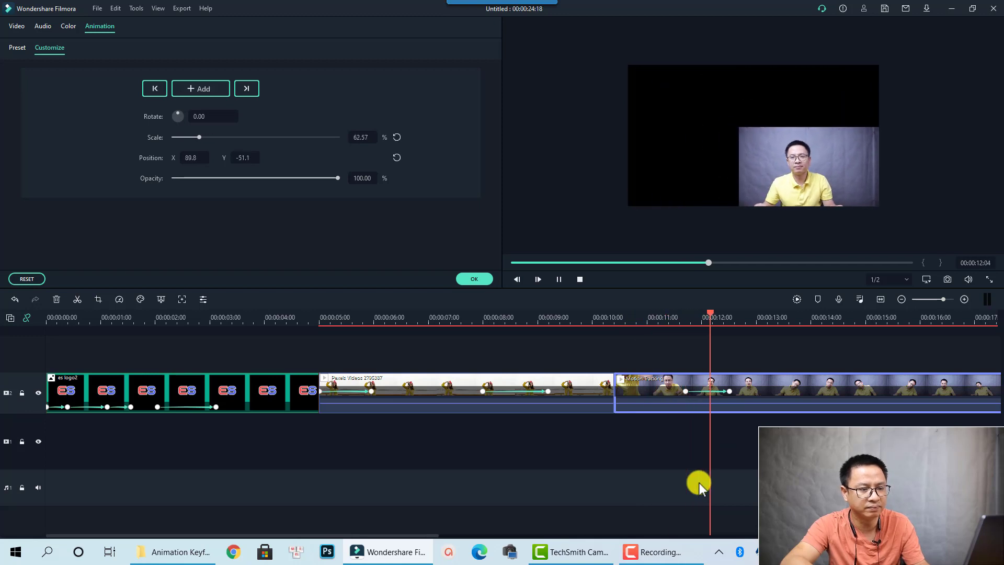
{"action": "key", "text": "space"}
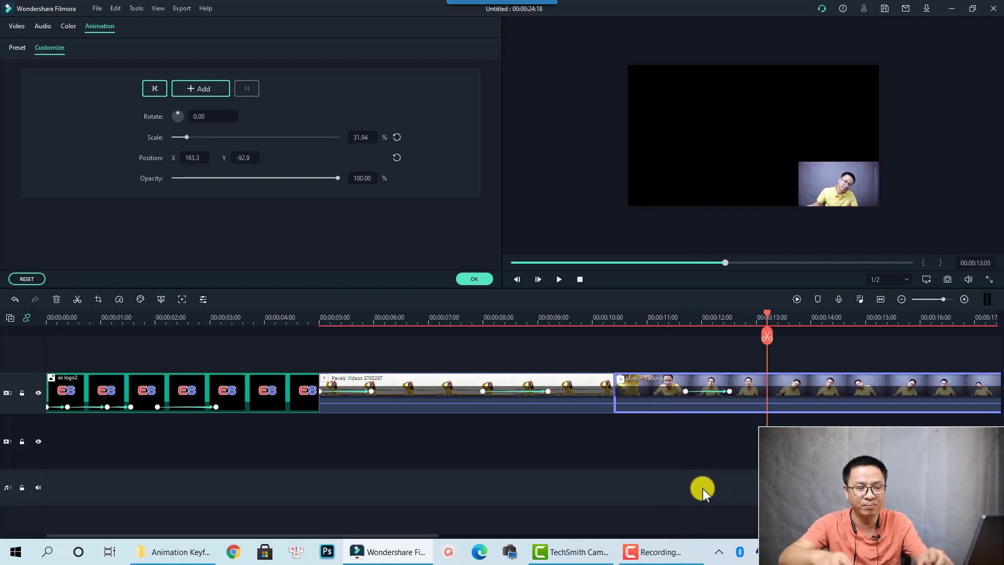
- Apply the Border utility effect to the Motion Tracking clip and play the clip from its start to check the bordered shrink
{"action": "left_click", "coordinate": [795, 382]}
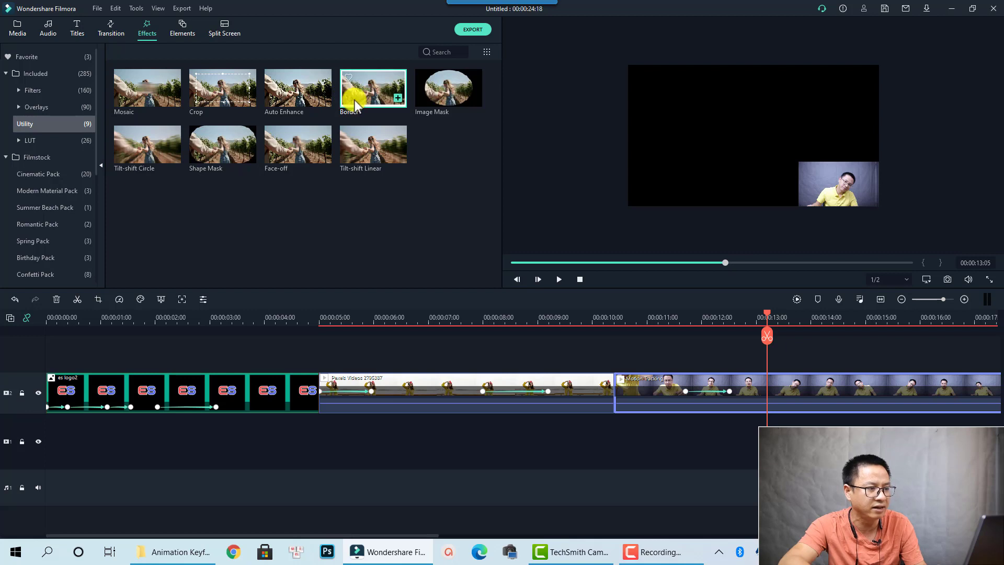
{"action": "left_click_drag", "start_coordinate": [354, 100], "coordinate": [752, 384]}
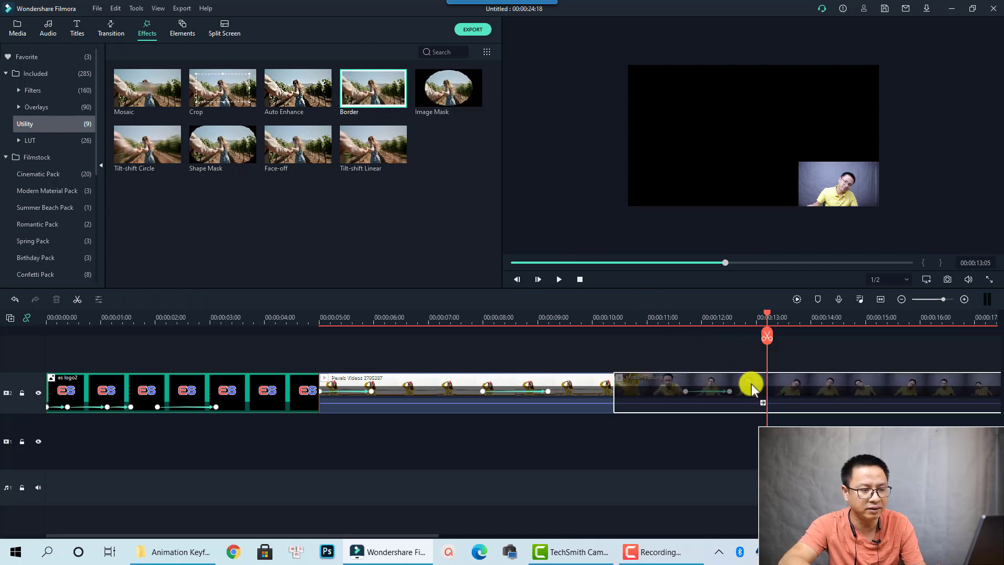
{"action": "left_click", "coordinate": [616, 314]}
{"action": "key", "text": "space"}
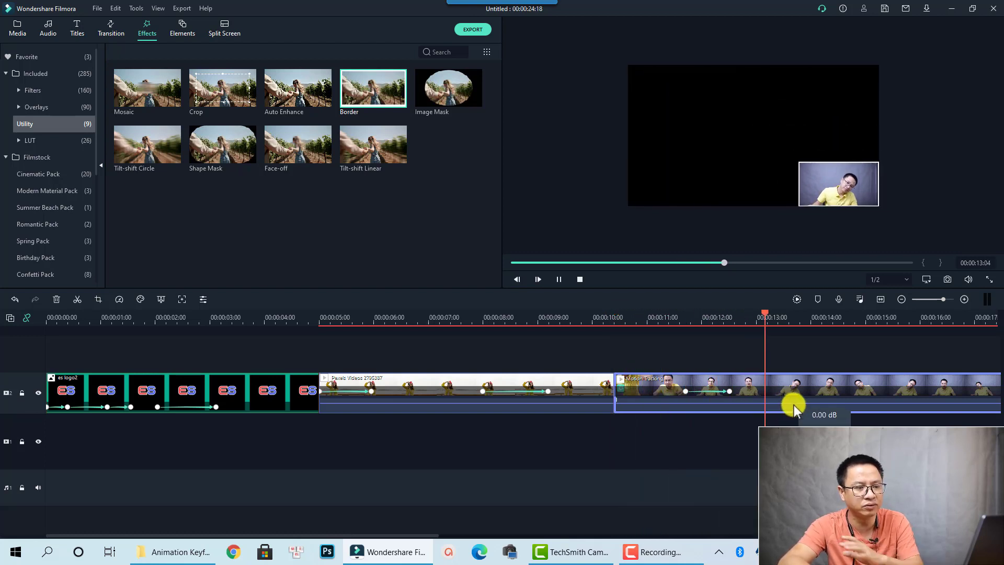
{"action": "key", "text": "space"}
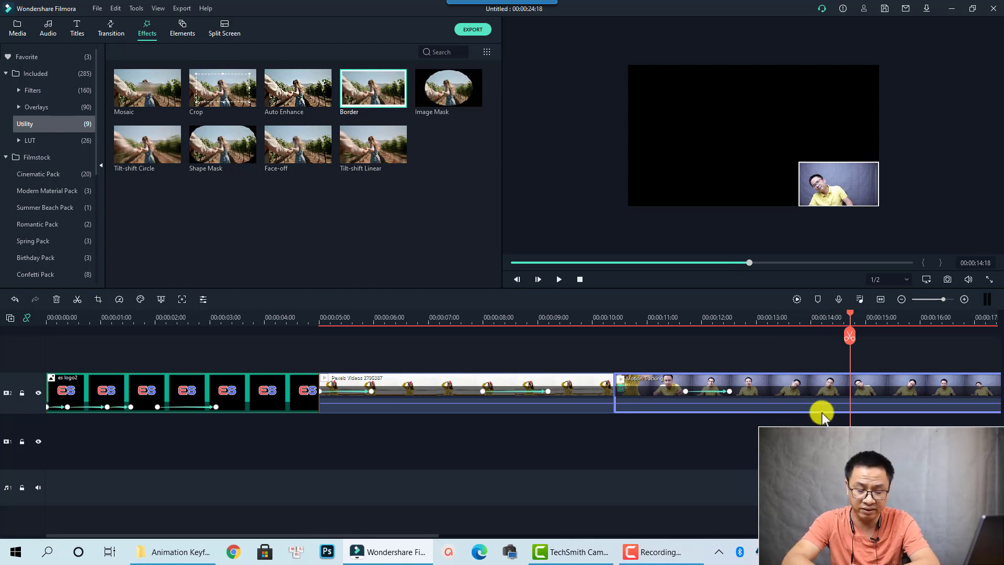
- Delete the effects from the Motion Tracking clip
{"action": "right_click", "coordinate": [819, 384]}
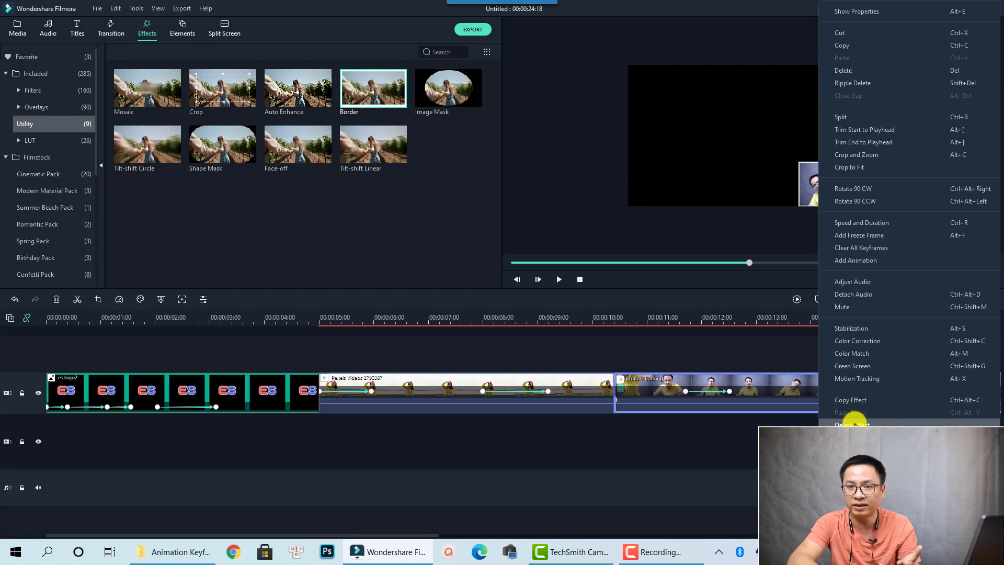
{"action": "left_click", "coordinate": [852, 424]}
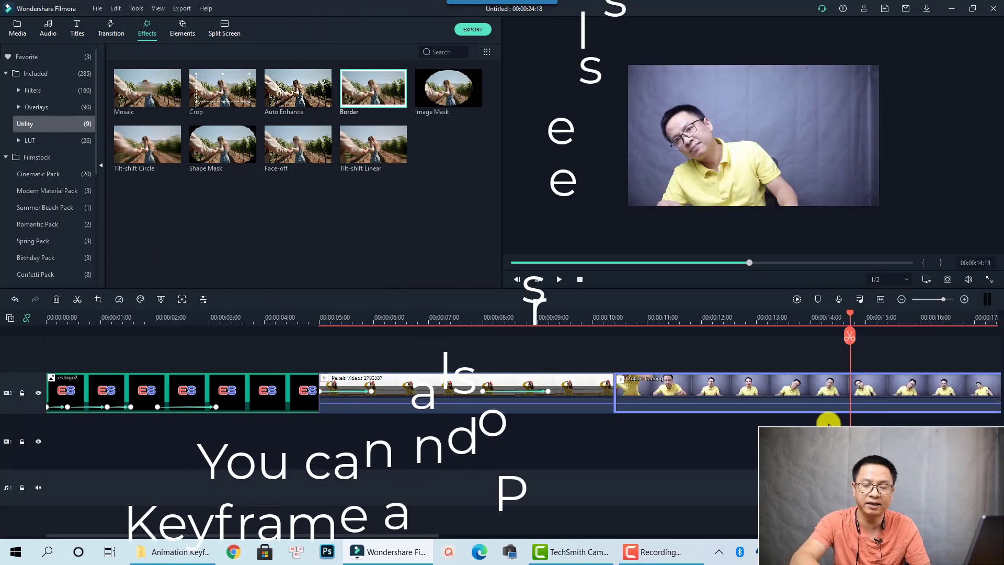